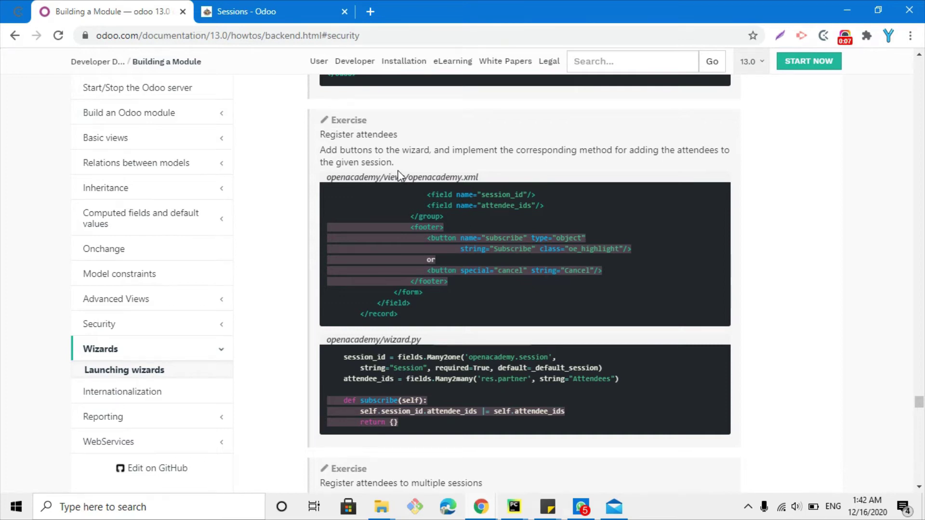
# - Review the Add Attendees wizard form and Python code in the docs, then switch to the Sessions tab
pyautogui.scroll(5, 398, 173)
pyautogui.scroll(1, 397, 173)
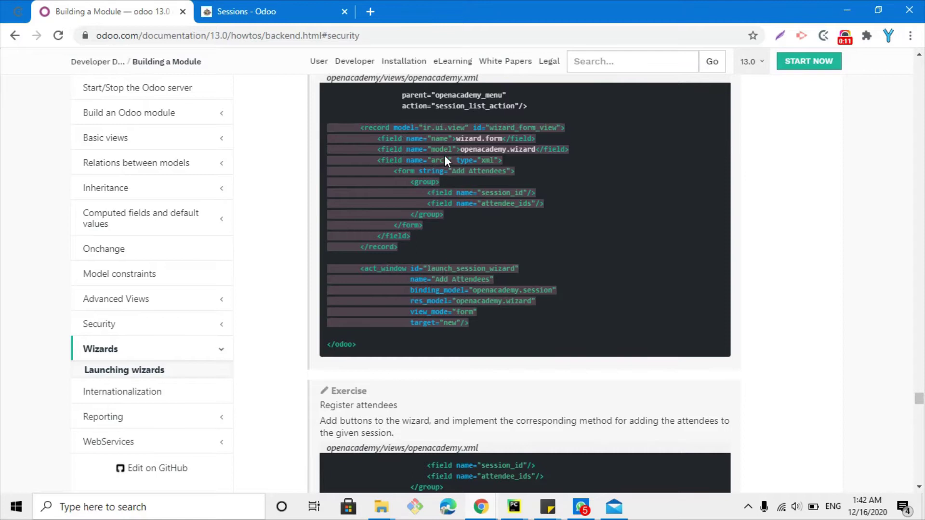
pyautogui.moveTo(426, 149); pyautogui.dragTo(455, 173)
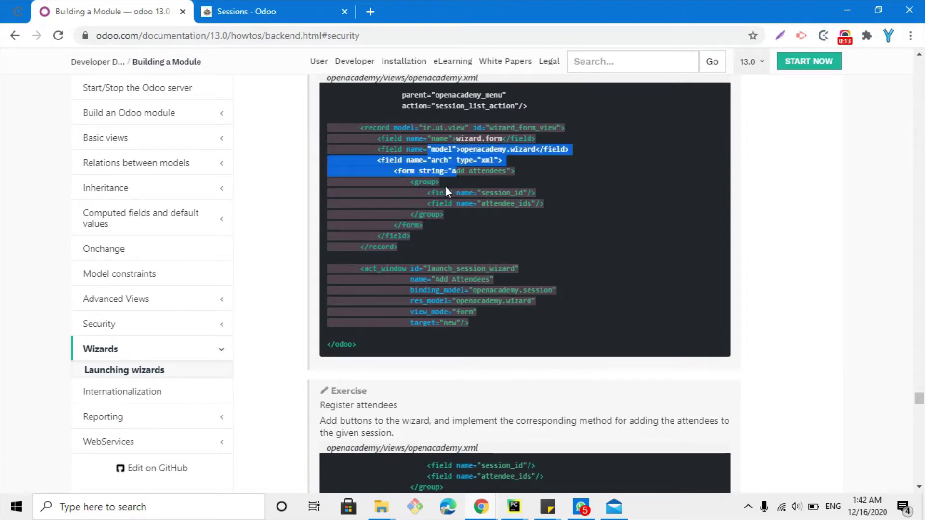
pyautogui.scroll(4, 445, 186)
pyautogui.moveTo(386, 233); pyautogui.dragTo(483, 248)
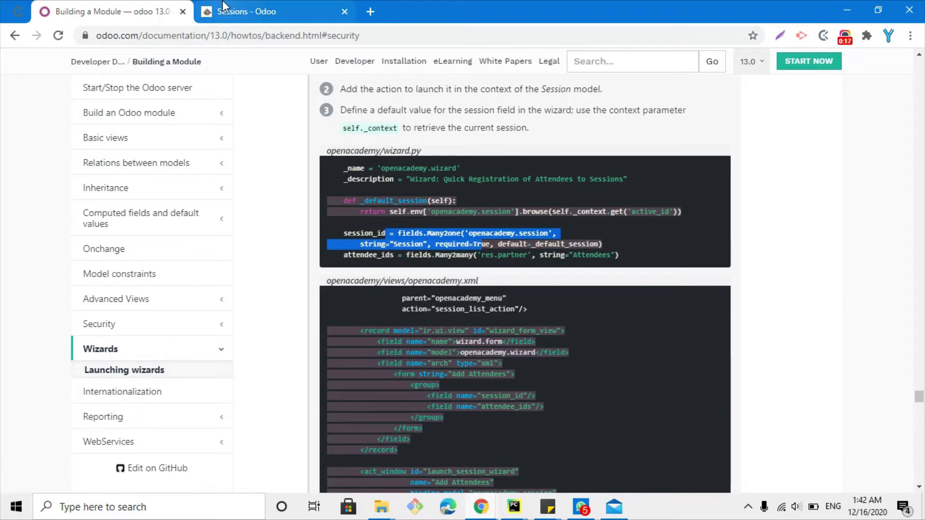
pyautogui.click(234, 11)
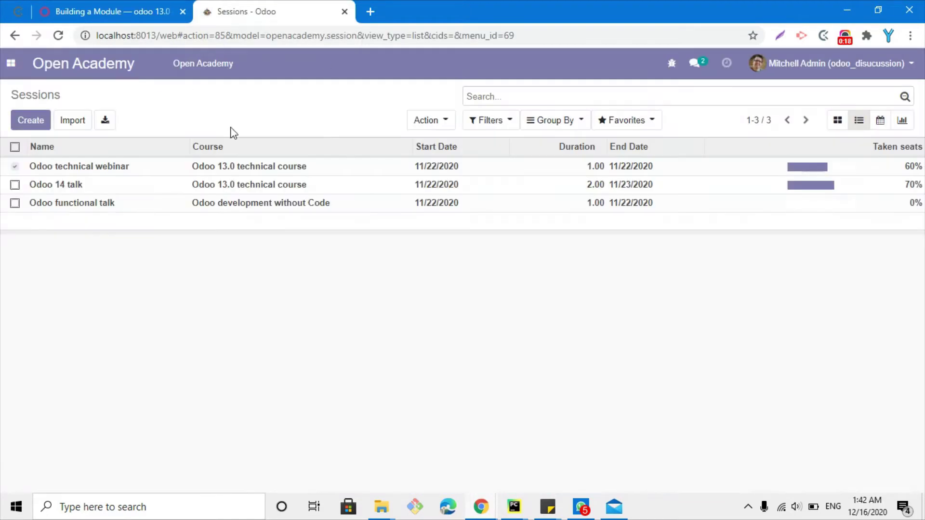
# - Select only the Odoo 14 talk session and launch Add Attendees from the Action menu
pyautogui.click(15, 166)
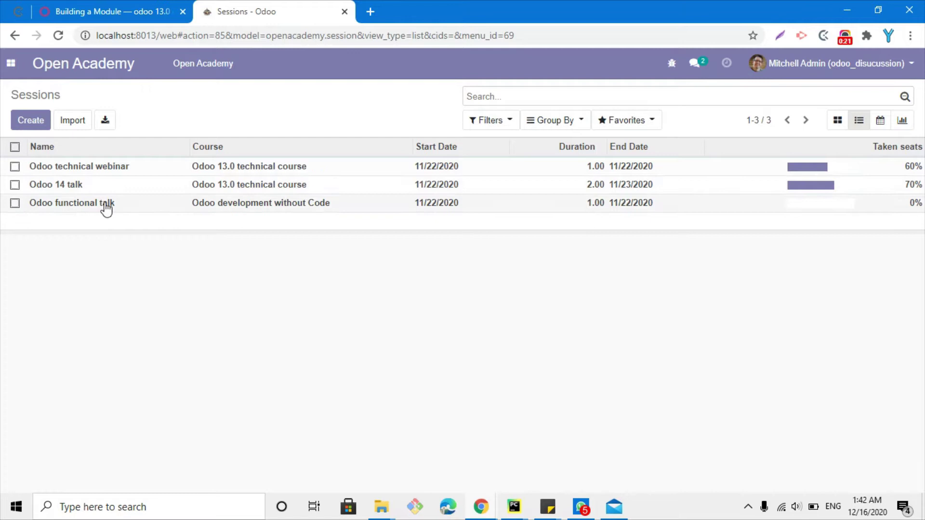
pyautogui.click(15, 185)
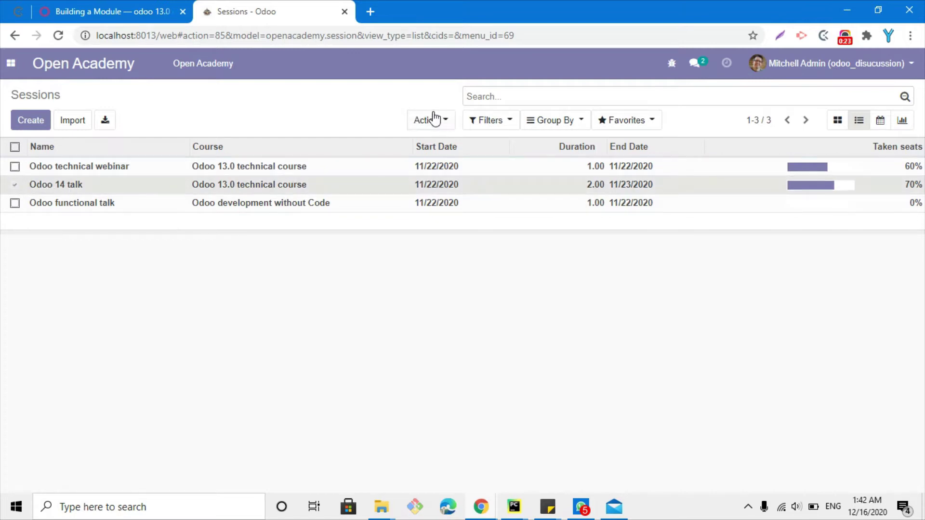
pyautogui.click(431, 120)
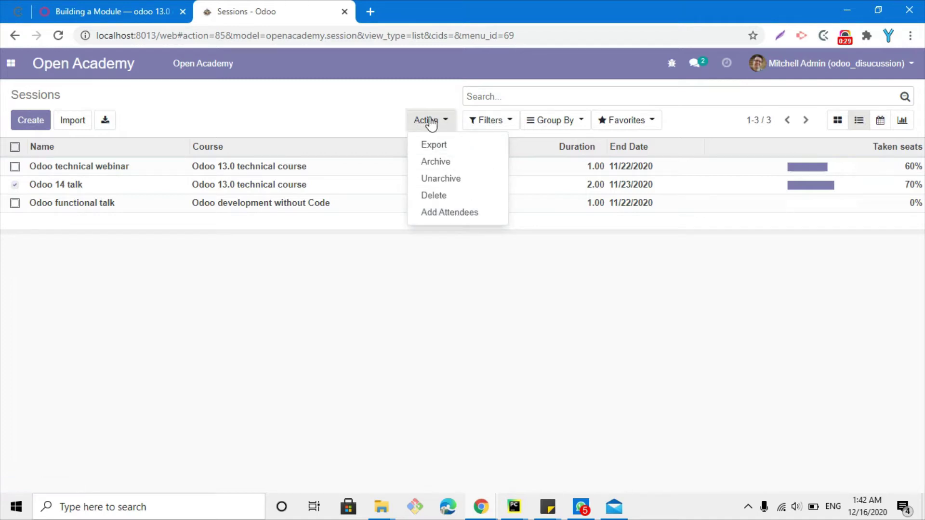
pyautogui.click(477, 213)
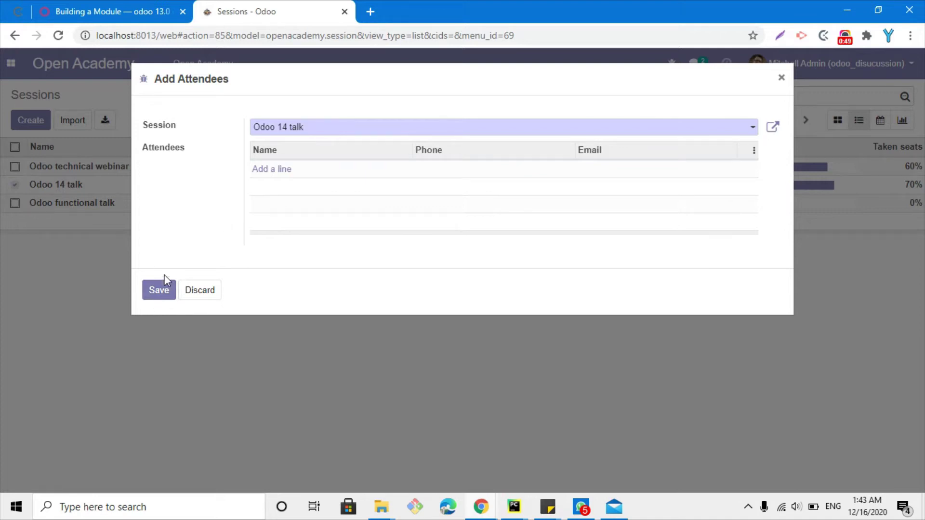
# - Add Gemini Furniture to the wizard's attendees list
pyautogui.click(272, 169)
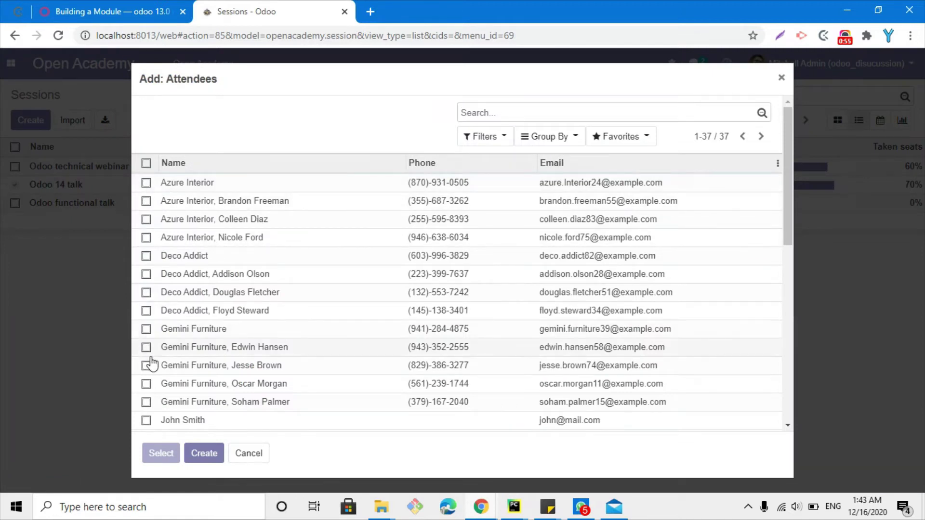
pyautogui.click(145, 329)
pyautogui.click(162, 453)
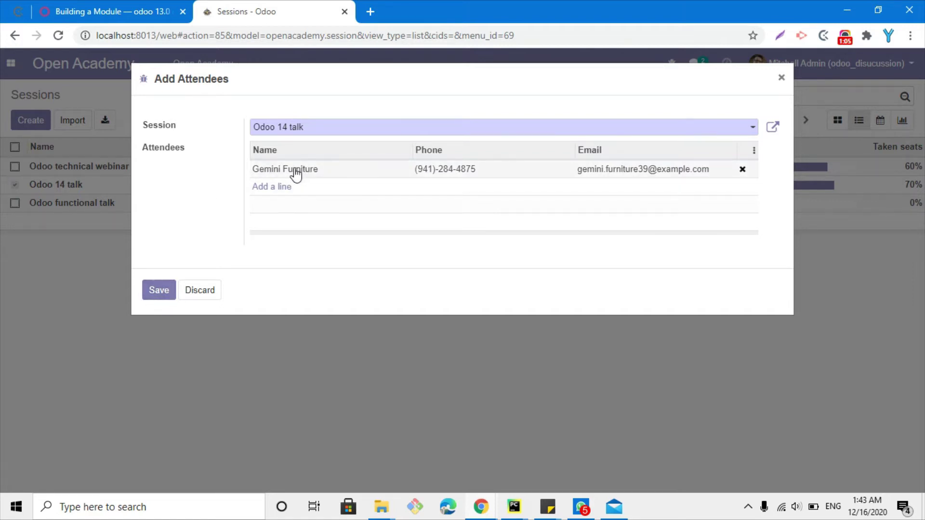
# - Discard the Add Attendees wizard and return to the Building a Module documentation
pyautogui.moveTo(305, 130); pyautogui.dragTo(220, 131)
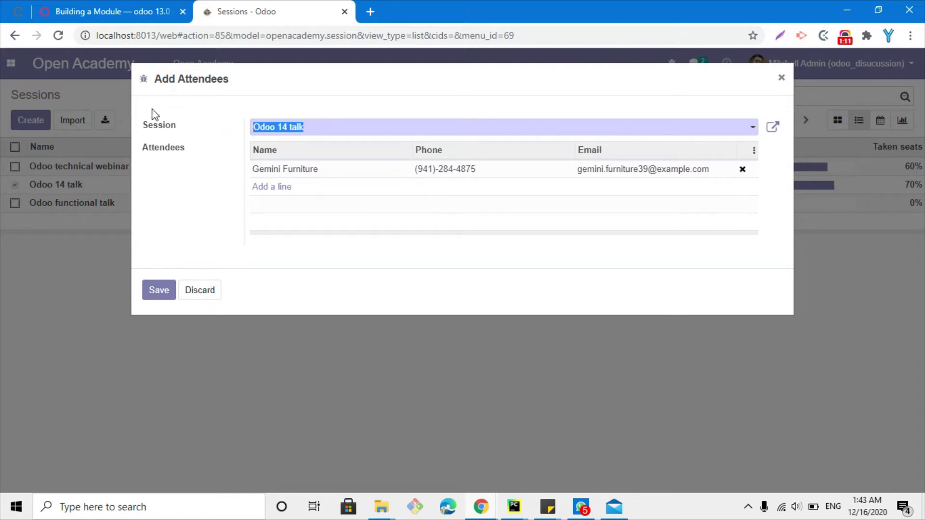
pyautogui.click(200, 289)
pyautogui.click(106, 8)
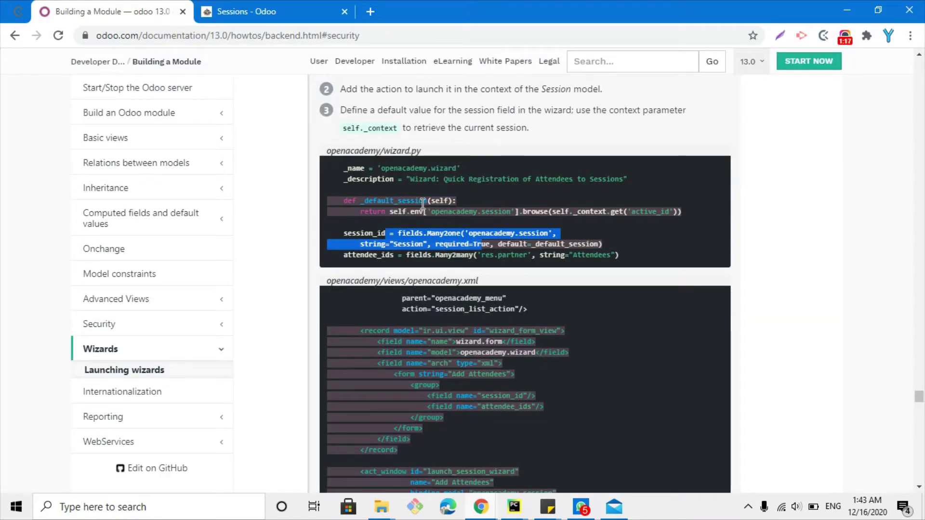
# - Read the Register attendees exercise text about adding buttons to the wizard footer
pyautogui.scroll(1, 370, 159)
pyautogui.scroll(-8, 432, 203)
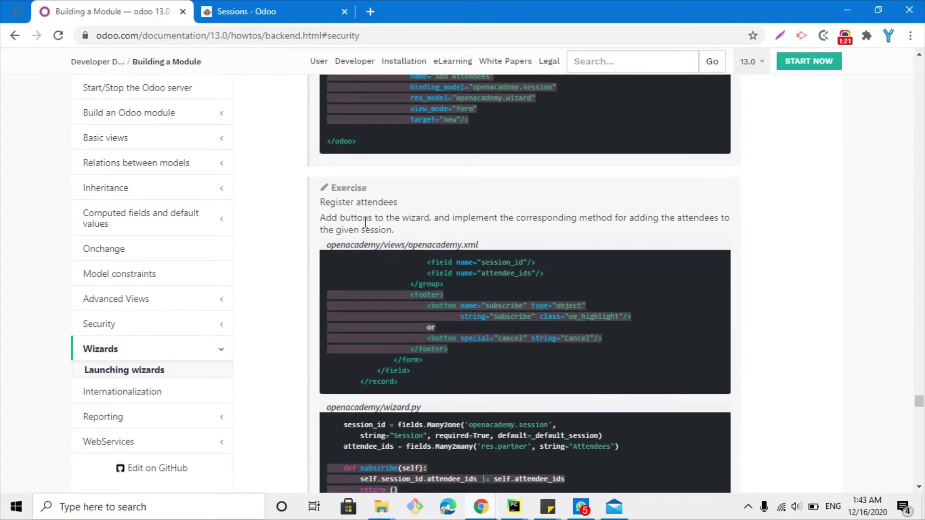
pyautogui.moveTo(365, 221); pyautogui.dragTo(432, 224)
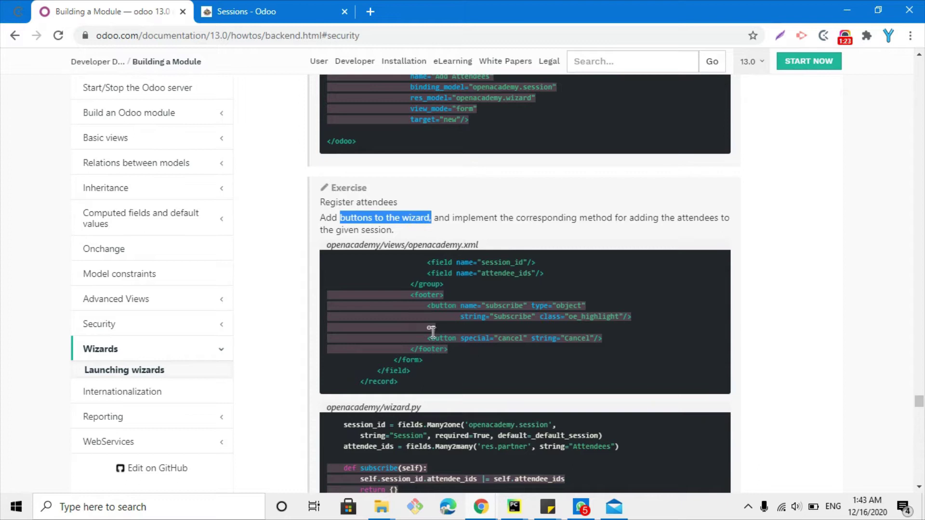
pyautogui.moveTo(411, 294)
pyautogui.mouseDown()
pyautogui.moveTo(449, 303)
pyautogui.moveTo(422, 297)
pyautogui.mouseUp()
pyautogui.doubleClick(422, 297)
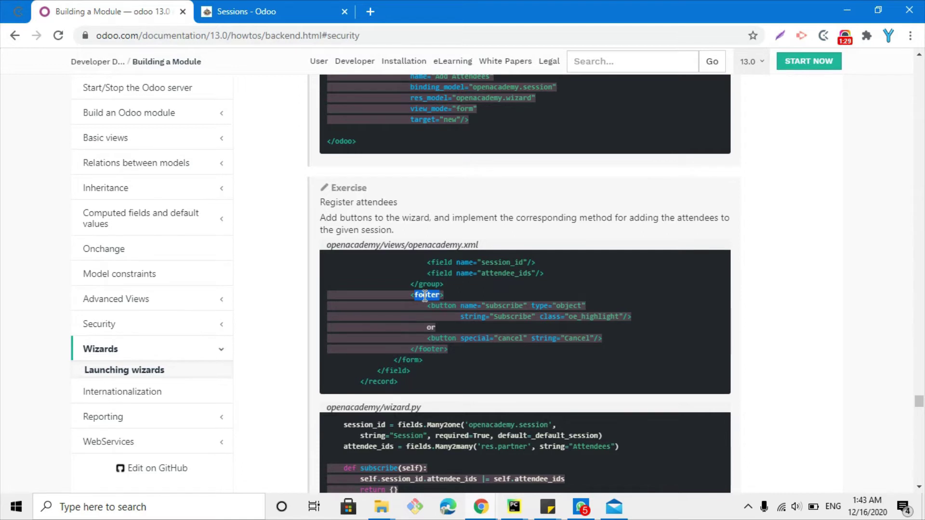
pyautogui.tripleClick(425, 295)
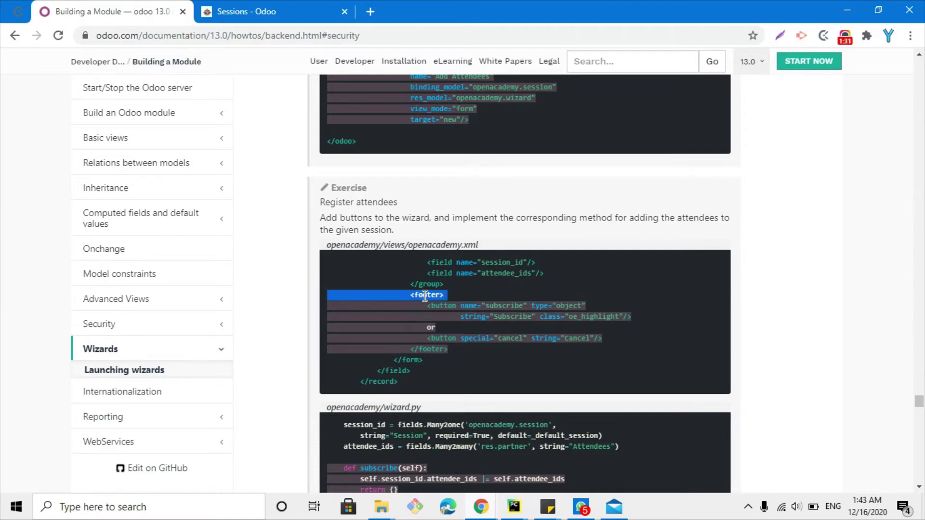
pyautogui.click(424, 296)
pyautogui.moveTo(408, 294); pyautogui.dragTo(450, 295)
pyautogui.moveTo(453, 218); pyautogui.dragTo(740, 222)
pyautogui.tripleClick(356, 231)
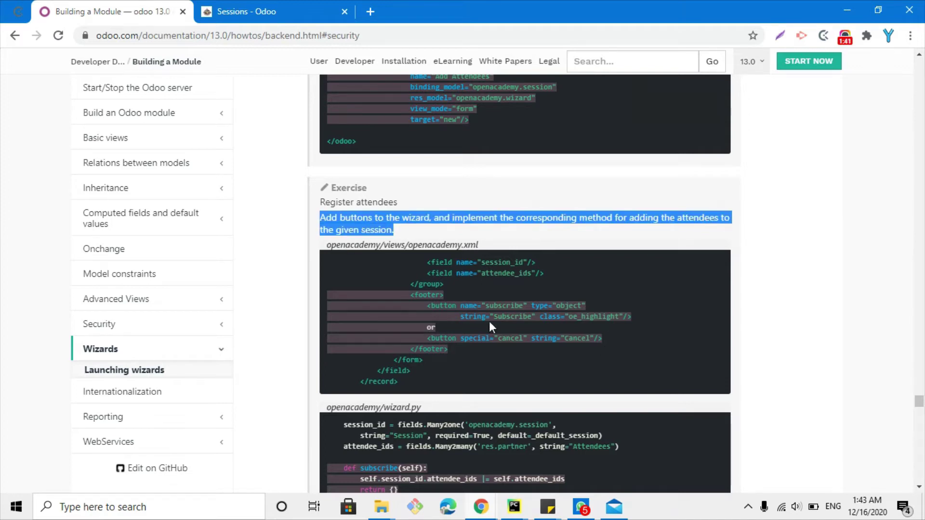
# - Copy the footer block with the Subscribe and Cancel buttons, then bring up PyCharm
pyautogui.moveTo(413, 296); pyautogui.dragTo(466, 349)
pyautogui.rightClick(435, 300)
pyautogui.click(452, 316)
pyautogui.click(514, 507)
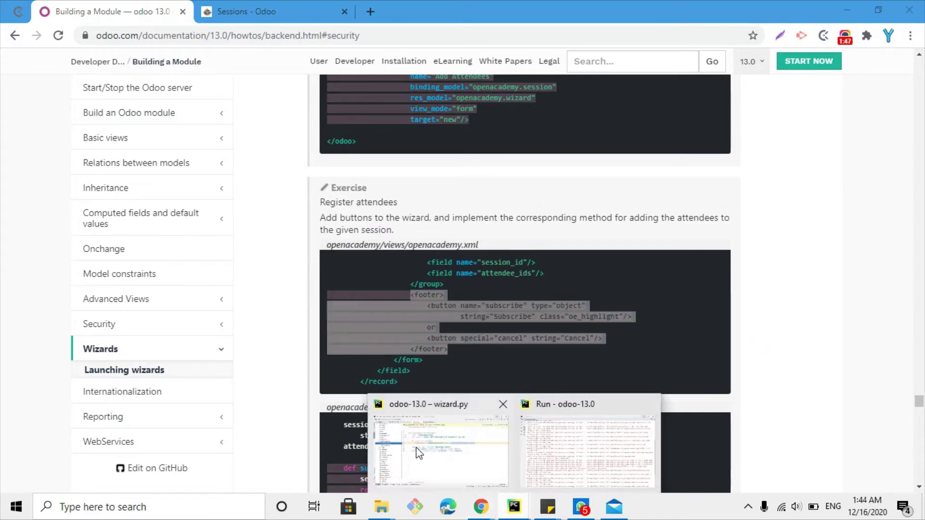
pyautogui.click(418, 453)
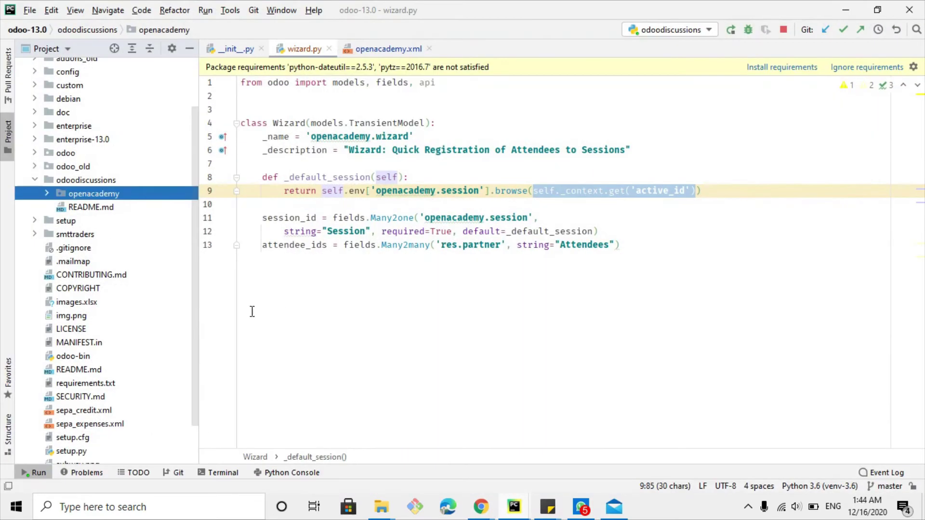
# - Open views/openacademy.xml and locate the wizard form view record
pyautogui.doubleClick(101, 191)
pyautogui.doubleClick(91, 234)
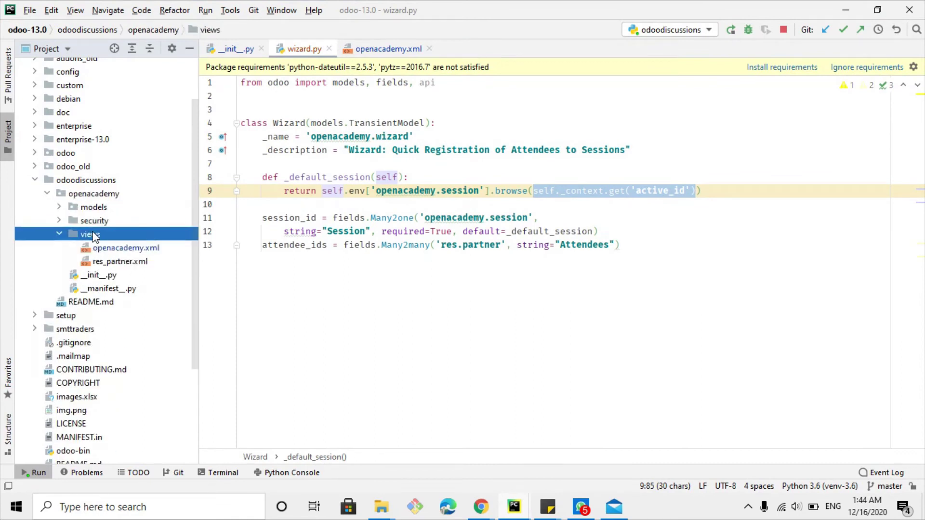
pyautogui.doubleClick(114, 249)
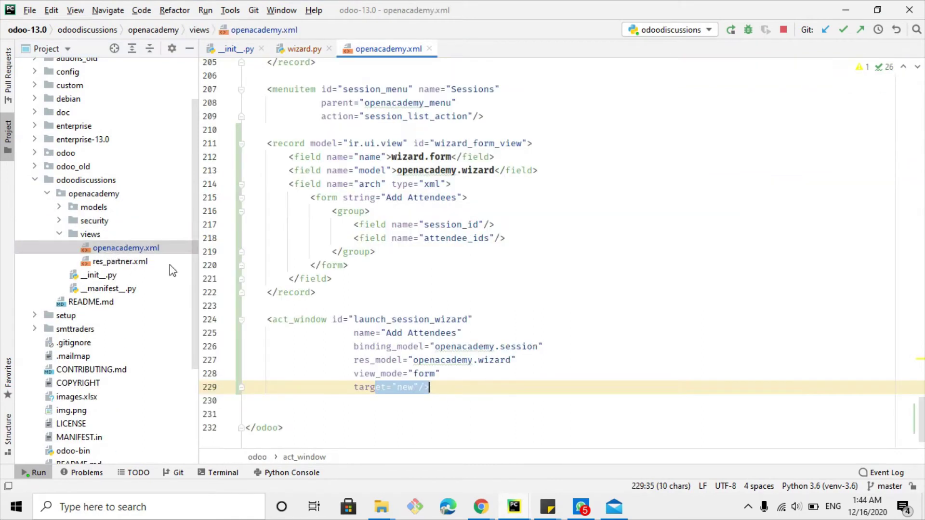
pyautogui.scroll(-2, 338, 277)
pyautogui.scroll(2, 313, 279)
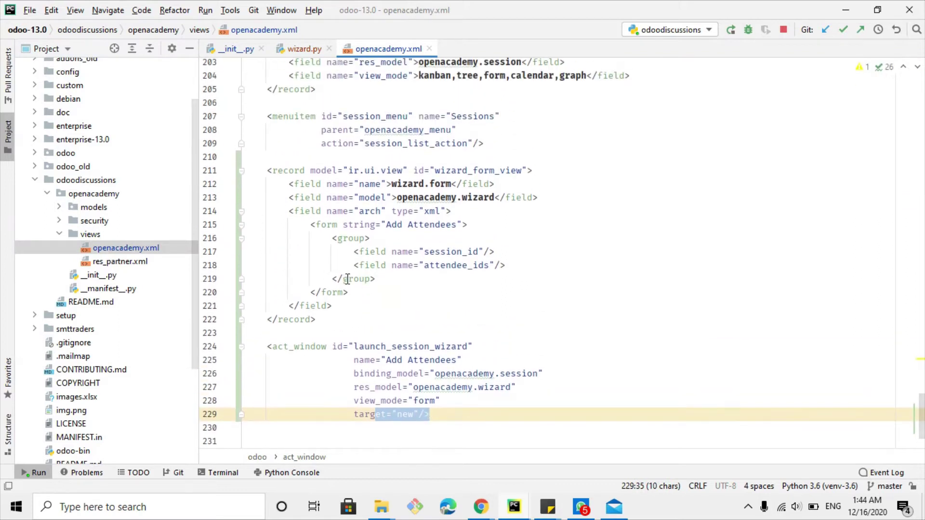
pyautogui.click(347, 279)
pyautogui.moveTo(301, 170); pyautogui.dragTo(388, 309)
# - Paste the Subscribe/Cancel footer after </form> and unindent the button lines
pyautogui.click(370, 295)
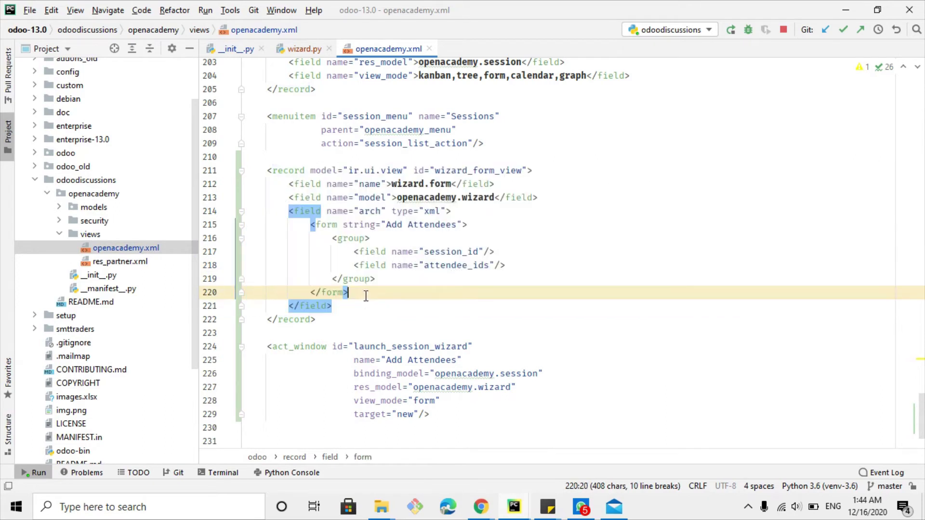
pyautogui.press('Return')
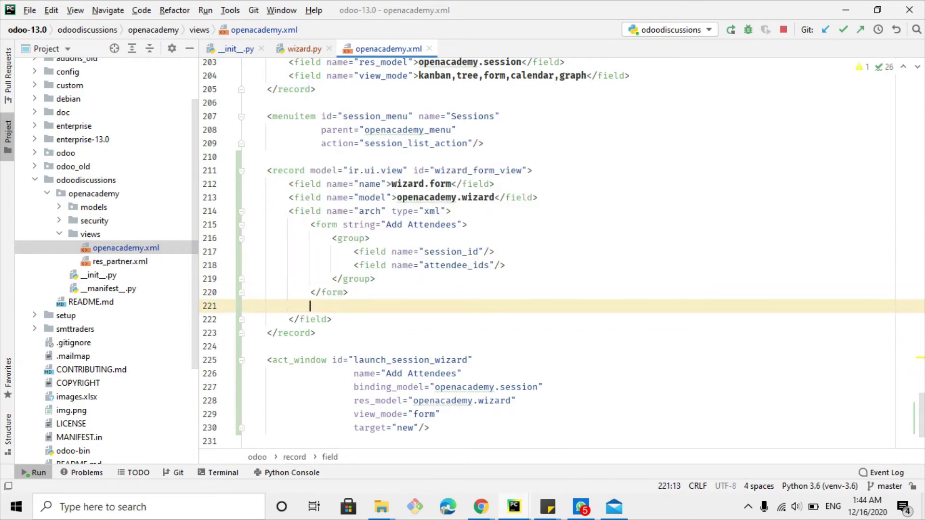
pyautogui.hotkey('ctrl', 'v')
pyautogui.moveTo(378, 321); pyautogui.dragTo(411, 368)
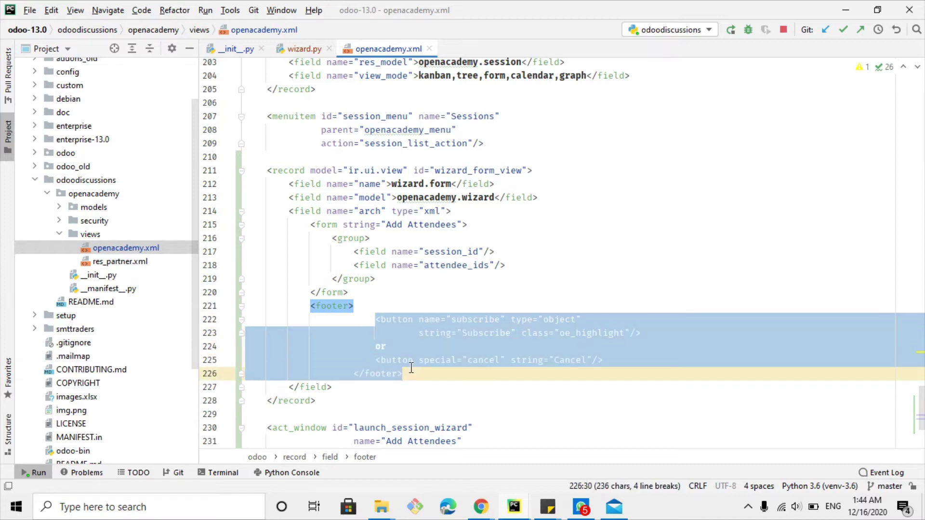
pyautogui.hotkey('shift', 'Tab')
pyautogui.hotkey('shift', 'Tab')
pyautogui.click(345, 299)
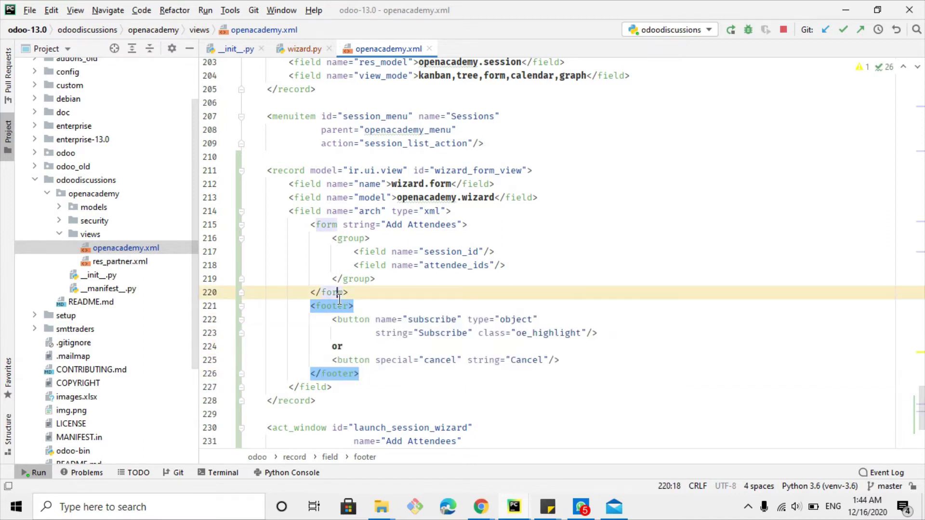
pyautogui.doubleClick(332, 305)
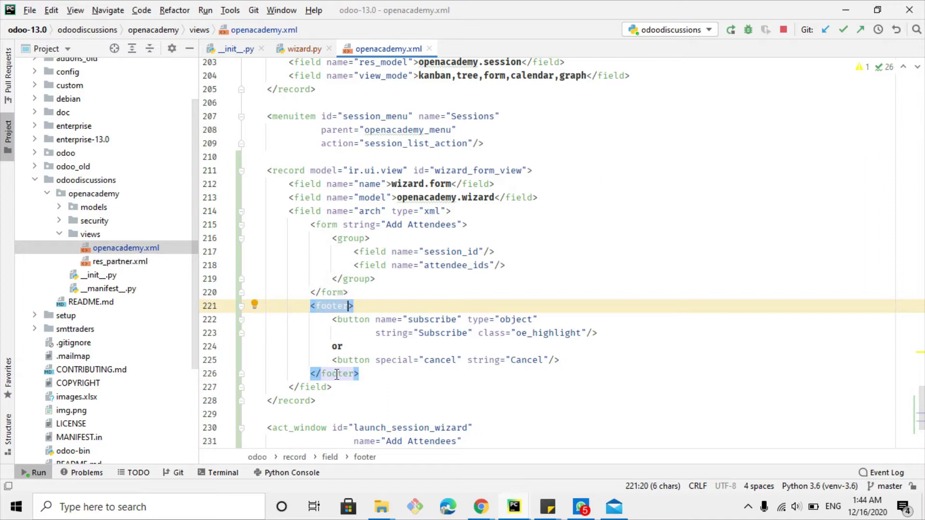
pyautogui.doubleClick(337, 374)
pyautogui.moveTo(330, 321); pyautogui.dragTo(537, 341)
pyautogui.click(423, 310)
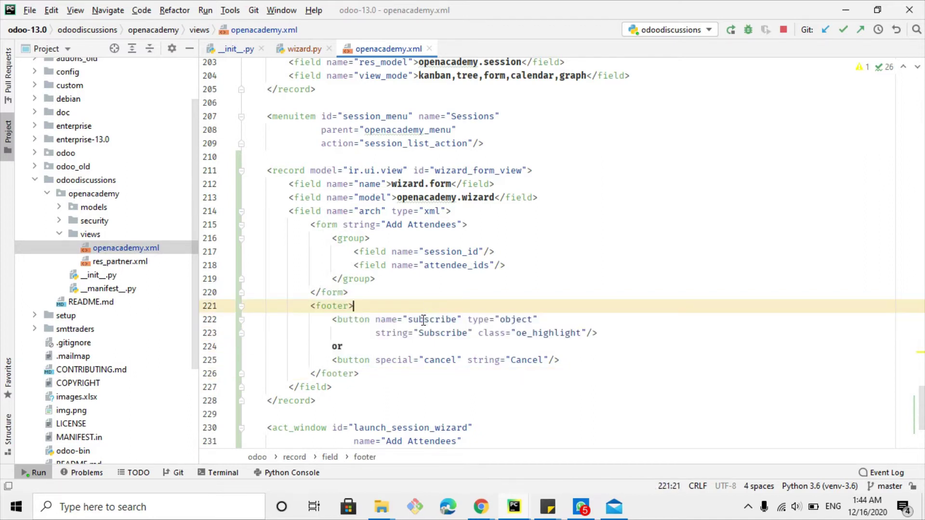
pyautogui.doubleClick(423, 321)
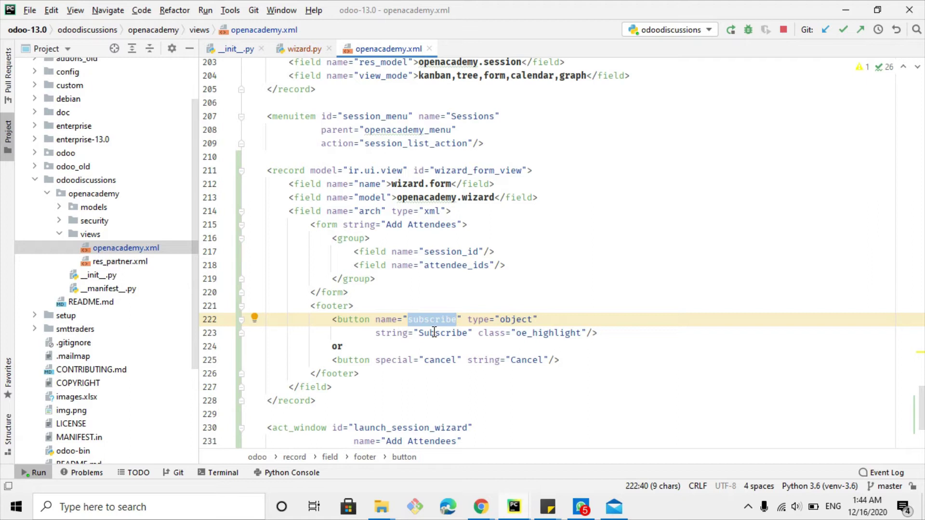
pyautogui.doubleClick(521, 320)
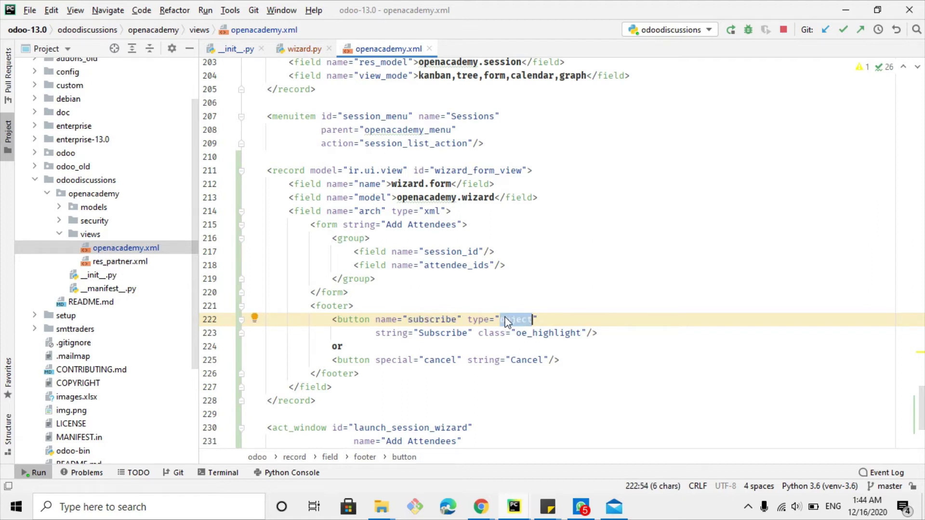
pyautogui.moveTo(483, 320); pyautogui.dragTo(534, 320)
pyautogui.click(468, 322)
pyautogui.moveTo(469, 322); pyautogui.dragTo(540, 320)
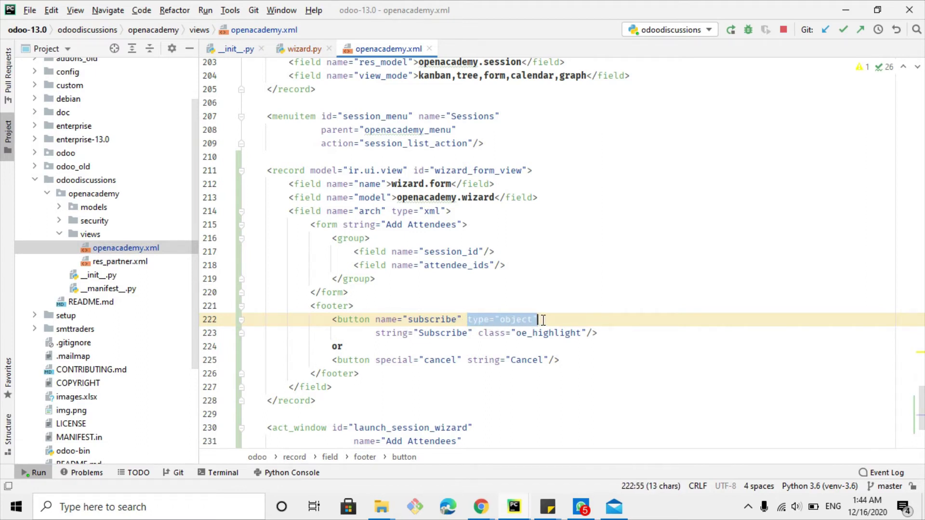
pyautogui.doubleClick(513, 320)
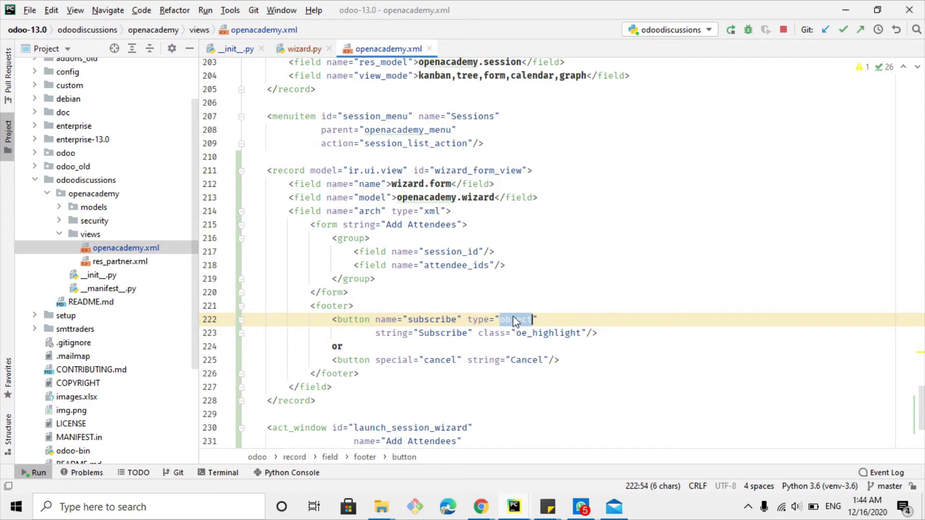
pyautogui.moveTo(472, 320); pyautogui.dragTo(538, 320)
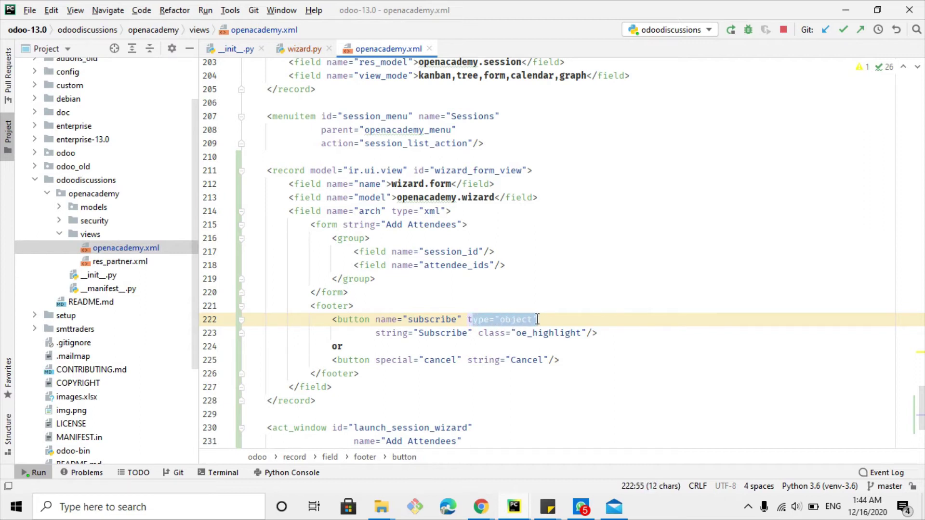
pyautogui.doubleClick(417, 318)
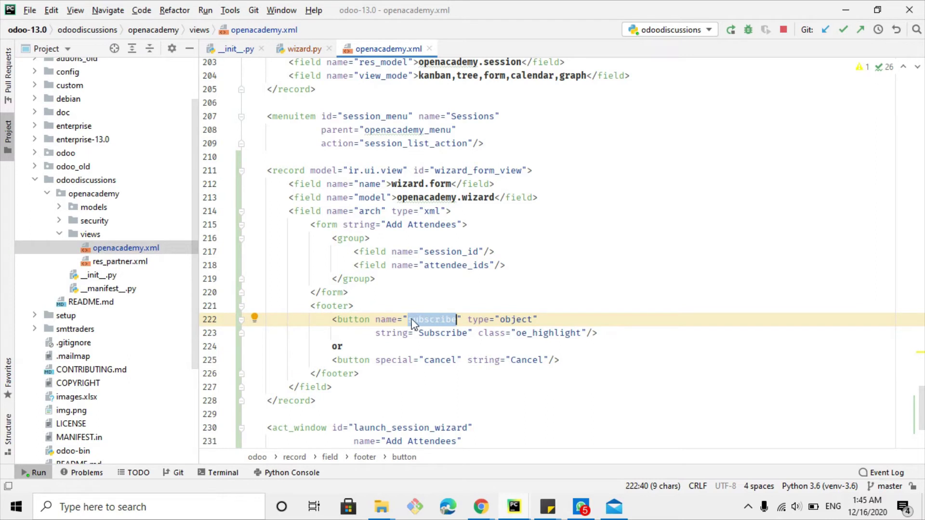
pyautogui.moveTo(488, 318); pyautogui.dragTo(533, 321)
pyautogui.doubleClick(513, 319)
pyautogui.moveTo(408, 319); pyautogui.dragTo(586, 330)
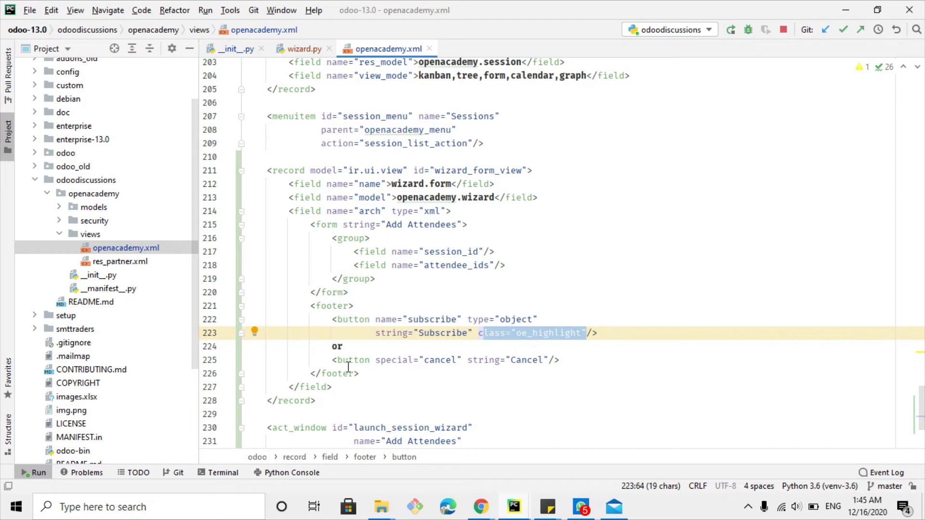
pyautogui.moveTo(344, 362); pyautogui.dragTo(445, 361)
pyautogui.click(380, 361)
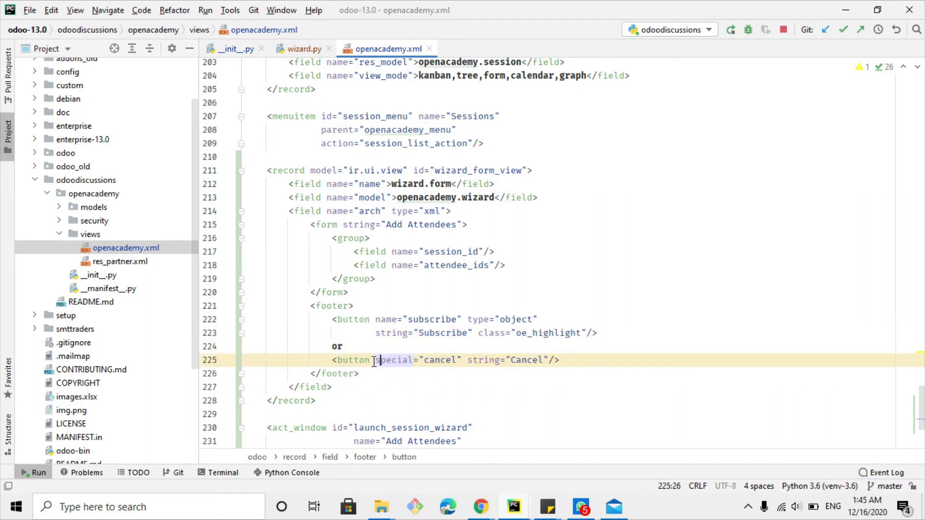
pyautogui.moveTo(379, 361); pyautogui.dragTo(457, 361)
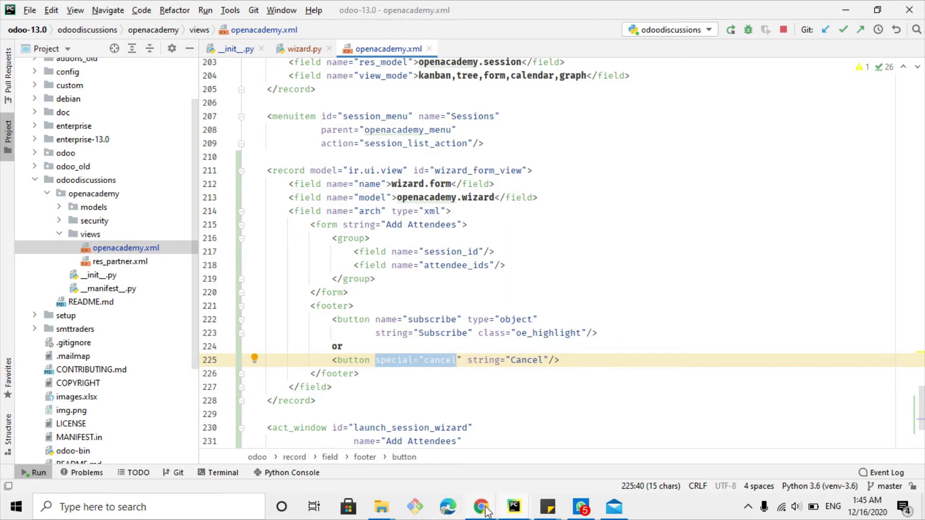
pyautogui.moveTo(486, 510)
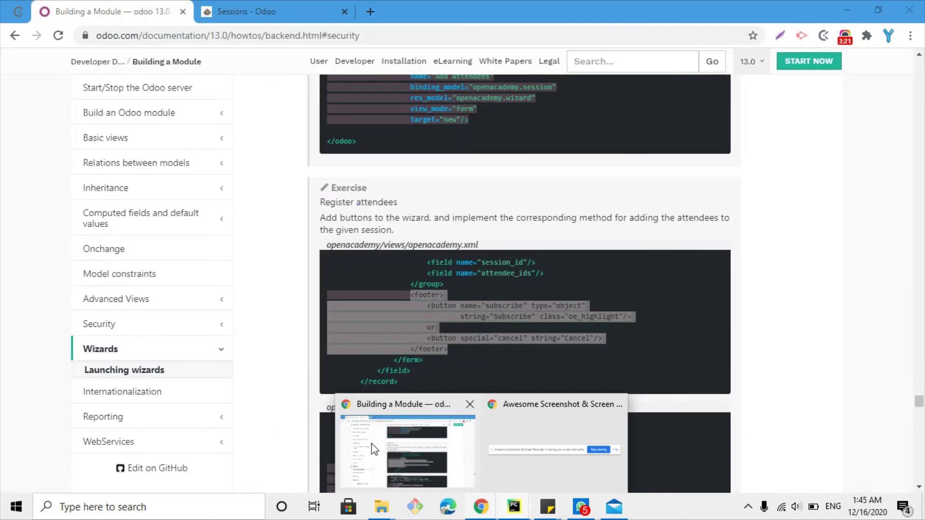
# - Copy the docs' wizard.py subscribe method, which adds attendees to the session, and return to PyCharm
pyautogui.click(375, 449)
pyautogui.scroll(-1, 442, 288)
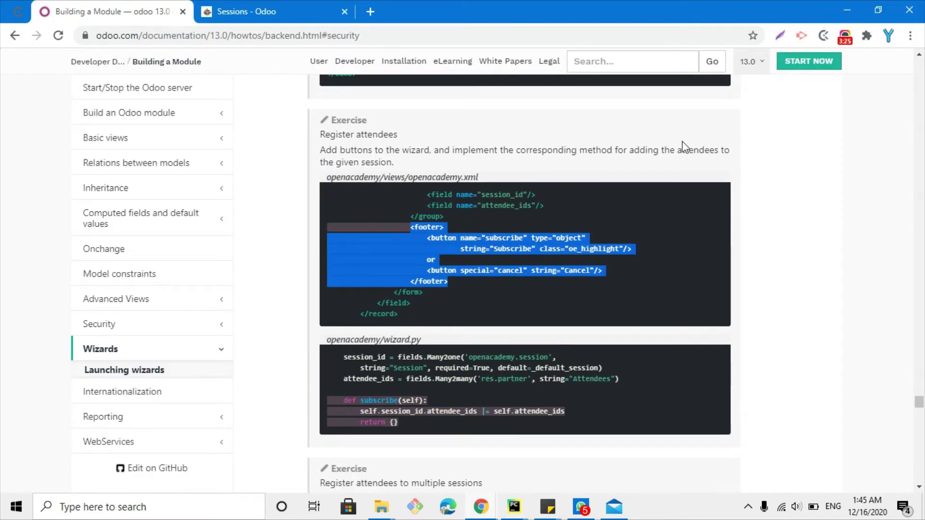
pyautogui.doubleClick(499, 239)
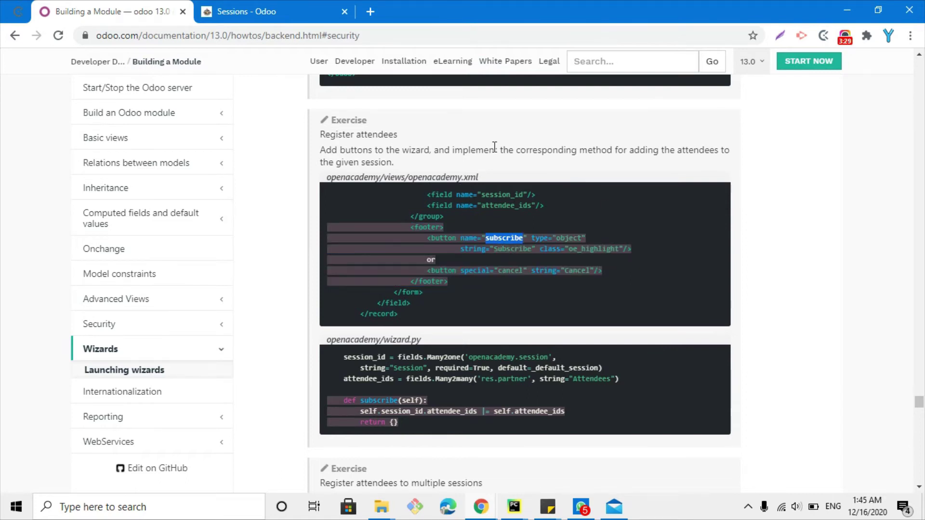
pyautogui.scroll(-2, 481, 241)
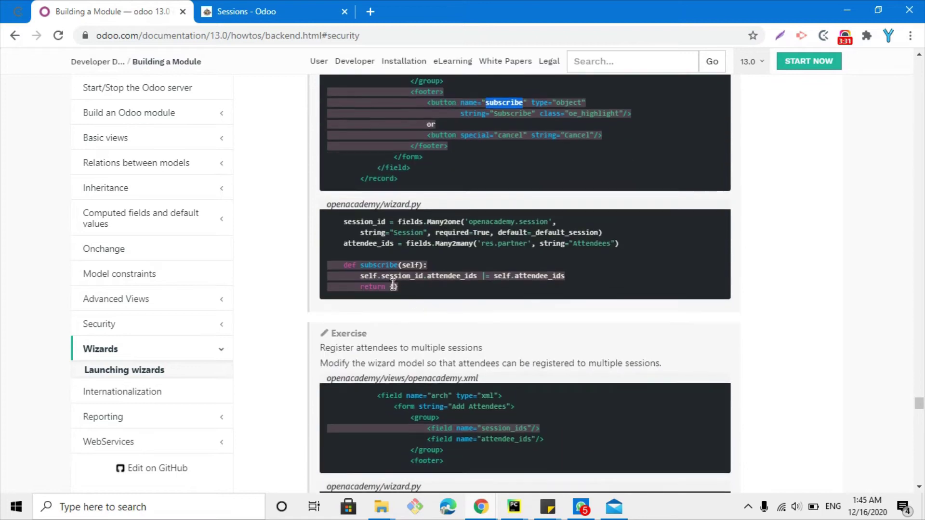
pyautogui.moveTo(405, 295); pyautogui.dragTo(346, 268)
pyautogui.rightClick(362, 272)
pyautogui.click(391, 285)
pyautogui.click(514, 506)
# - Open models/wizard.py and paste the subscribe method below the attendee_ids field
pyautogui.click(462, 448)
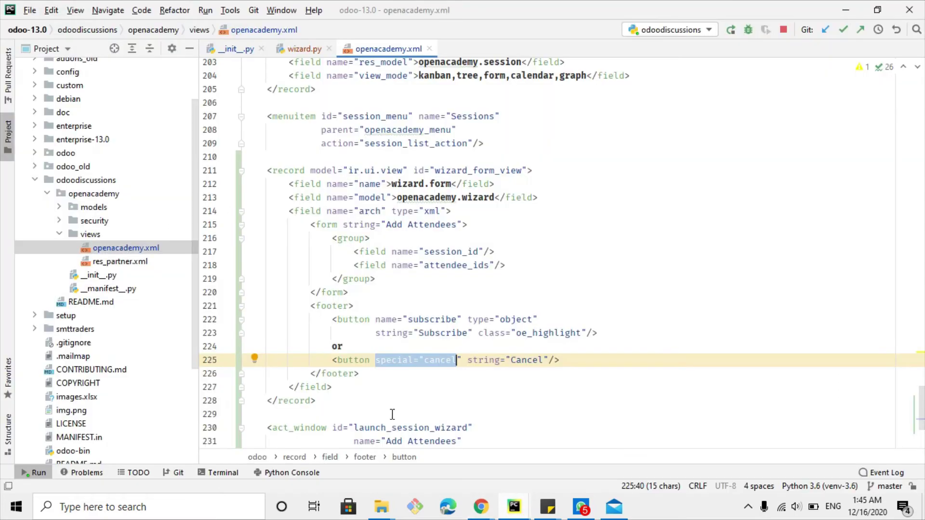
pyautogui.doubleClick(95, 206)
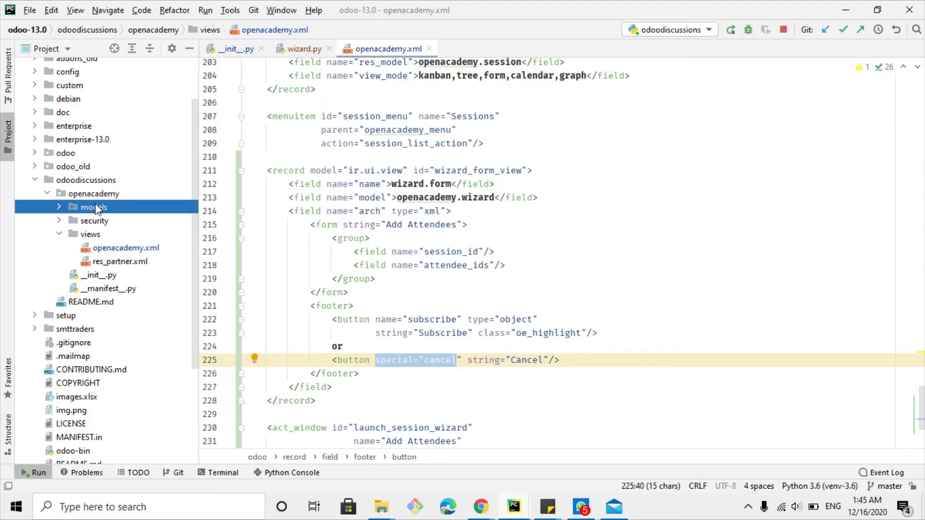
pyautogui.click(108, 262)
pyautogui.doubleClick(108, 264)
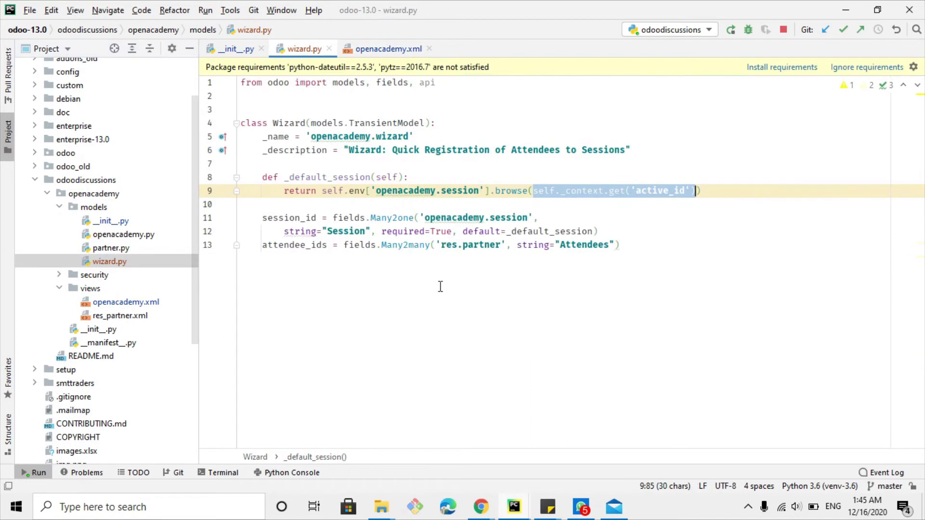
pyautogui.click(656, 245)
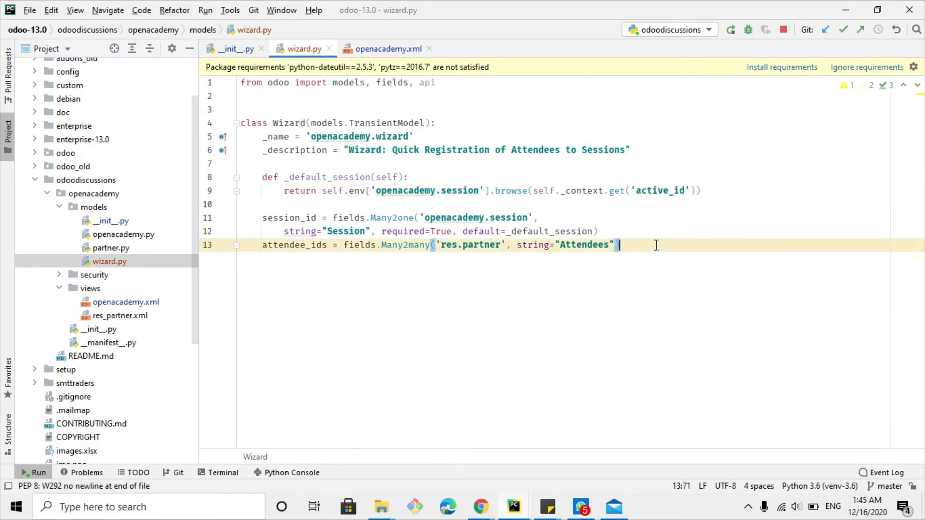
pyautogui.press('Return')
pyautogui.press('Return')
pyautogui.hotkey('ctrl', 'v')
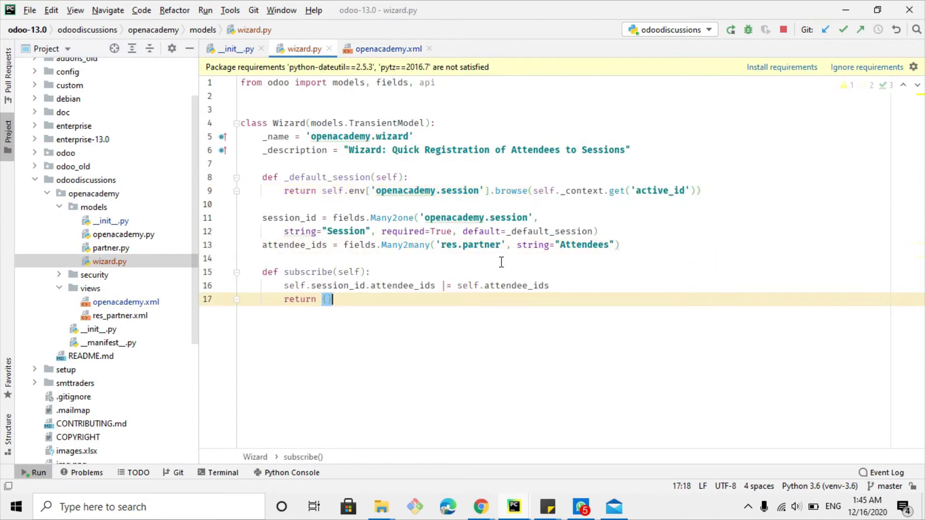
# - Check the subscribe method's session_id and attendee_ids references against the field definitions
pyautogui.doubleClick(297, 273)
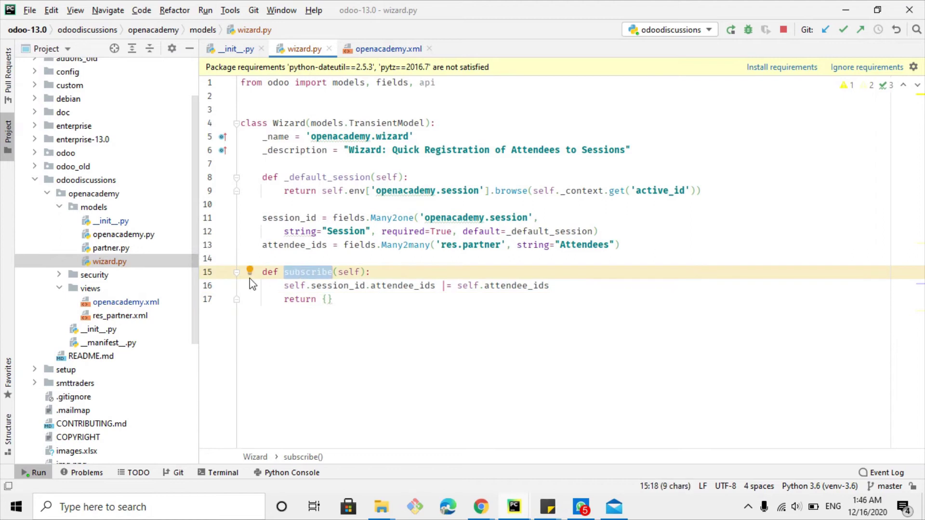
pyautogui.moveTo(370, 272); pyautogui.dragTo(263, 277)
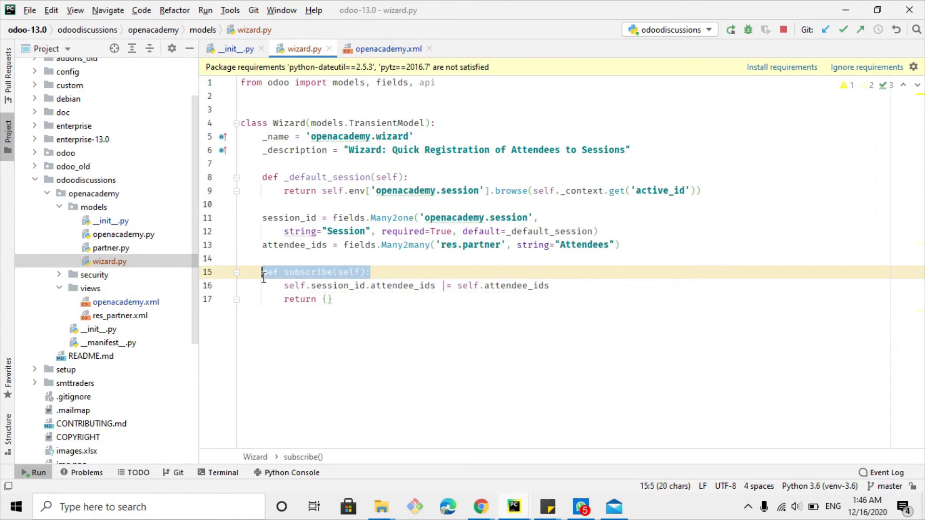
pyautogui.click(326, 286)
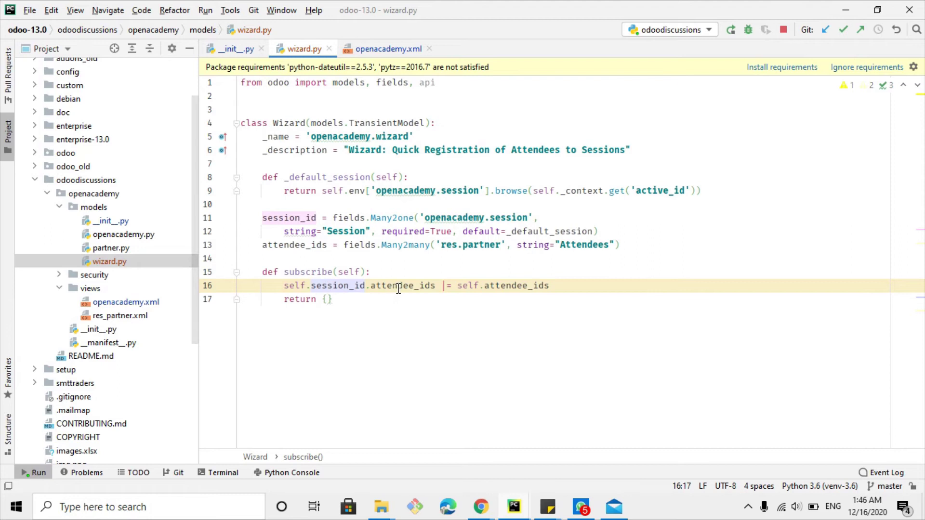
pyautogui.click(289, 286)
pyautogui.doubleClick(324, 288)
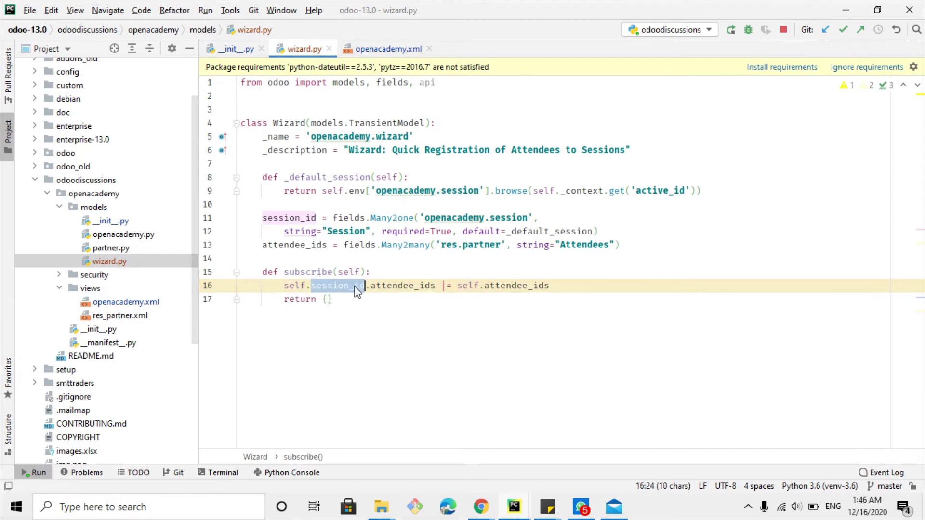
pyautogui.doubleClick(385, 286)
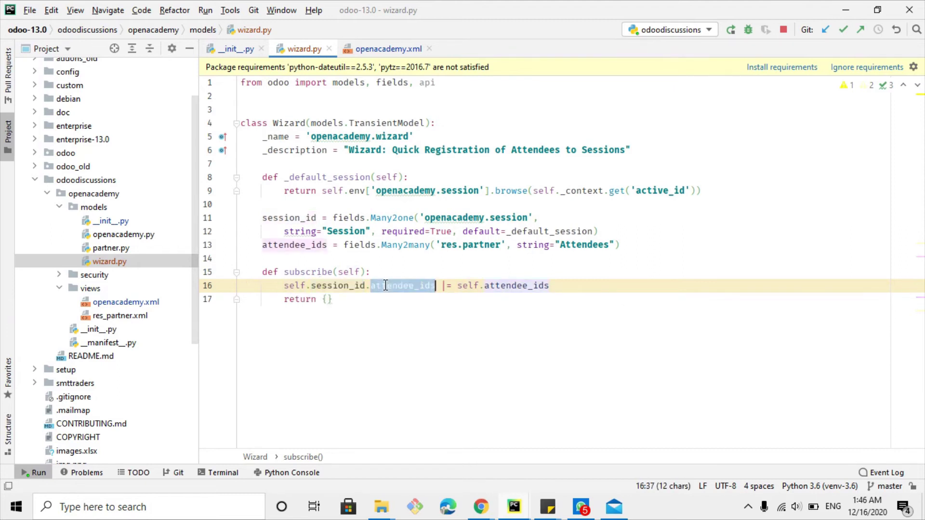
pyautogui.doubleClick(303, 217)
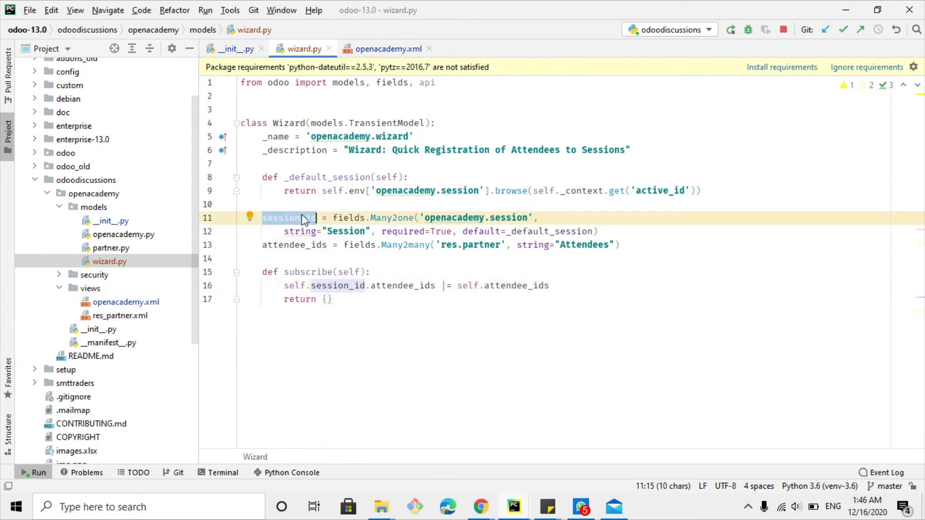
pyautogui.moveTo(429, 218); pyautogui.dragTo(517, 236)
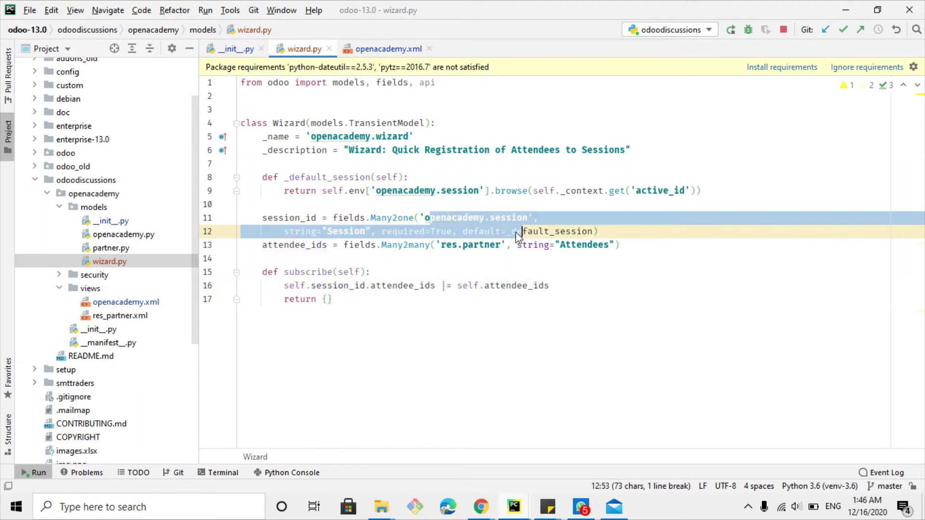
# - Examine the |= union of wizard attendees into the session and the empty {} return
pyautogui.doubleClick(412, 284)
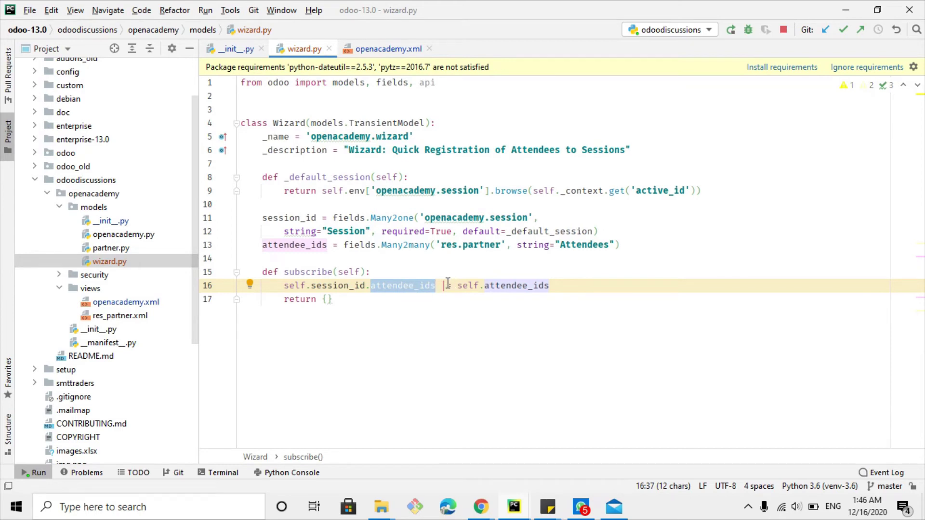
pyautogui.moveTo(441, 284); pyautogui.dragTo(448, 284)
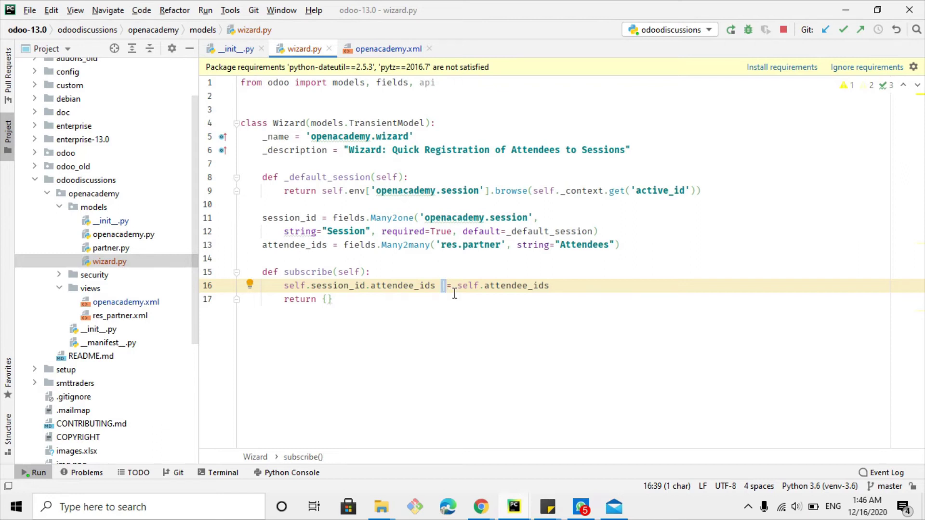
pyautogui.moveTo(458, 286); pyautogui.dragTo(546, 287)
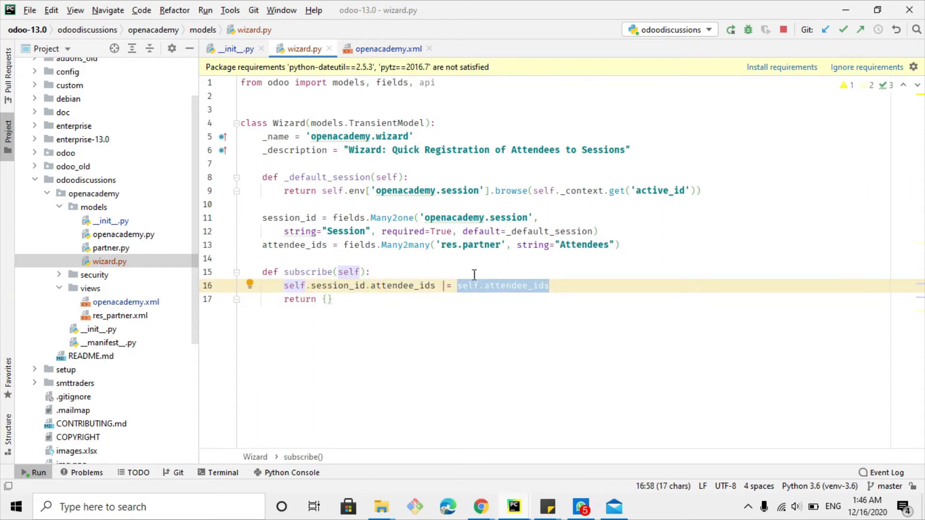
pyautogui.doubleClick(397, 287)
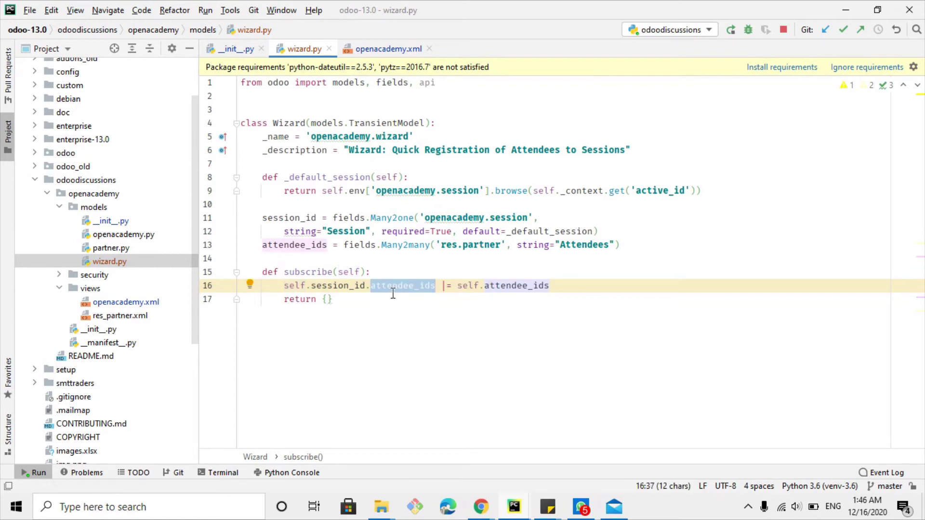
pyautogui.moveTo(552, 287); pyautogui.dragTo(446, 286)
pyautogui.tripleClick(375, 235)
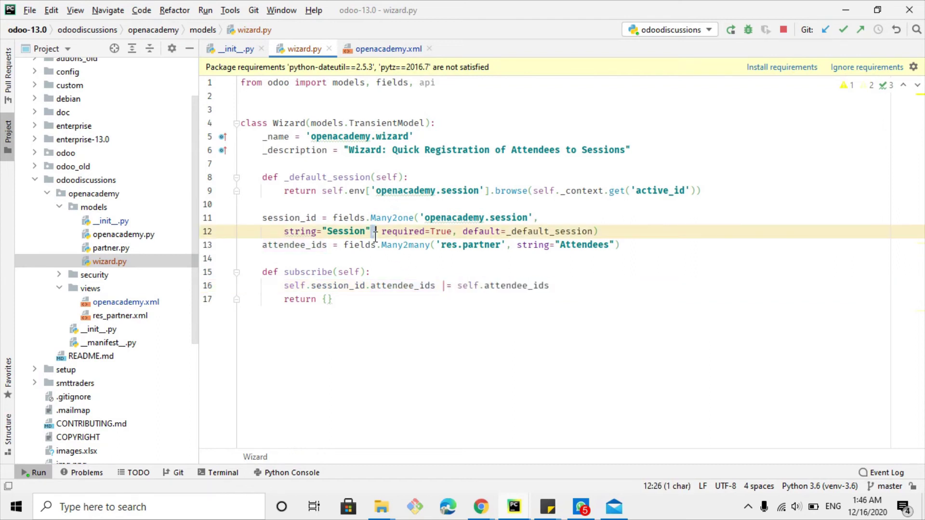
pyautogui.tripleClick(382, 245)
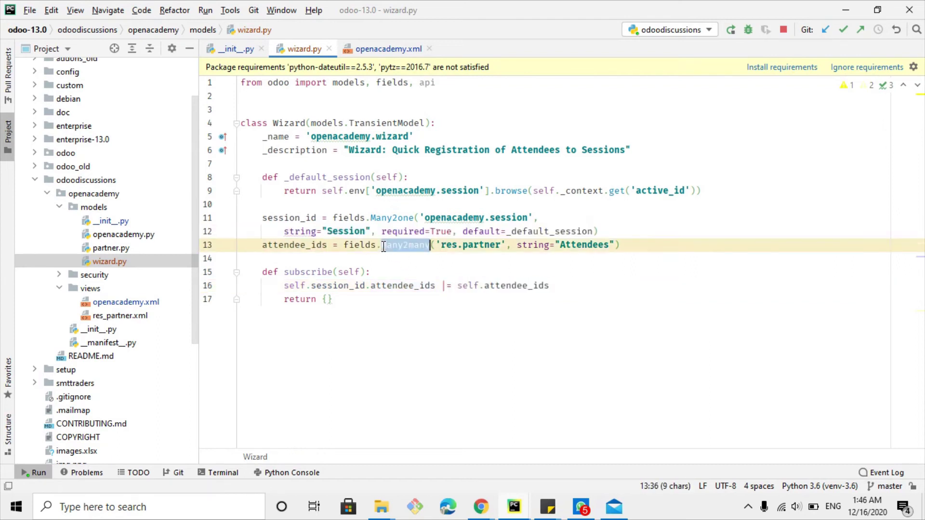
pyautogui.click(441, 285)
pyautogui.moveTo(442, 285); pyautogui.dragTo(446, 285)
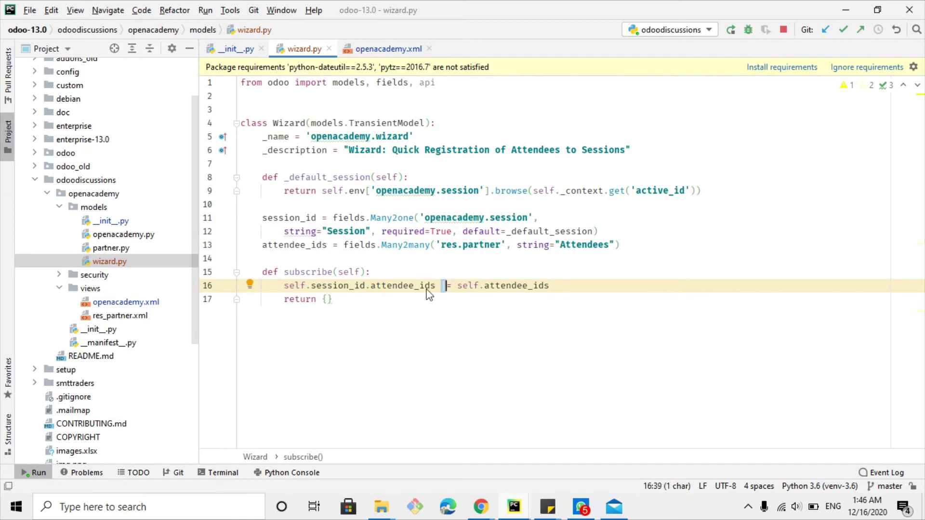
pyautogui.moveTo(332, 299); pyautogui.dragTo(306, 295)
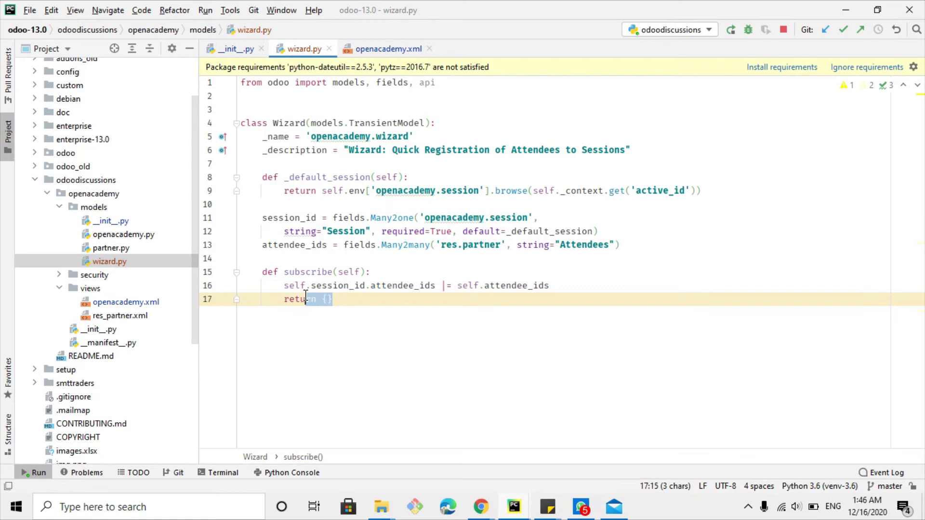
pyautogui.click(308, 272)
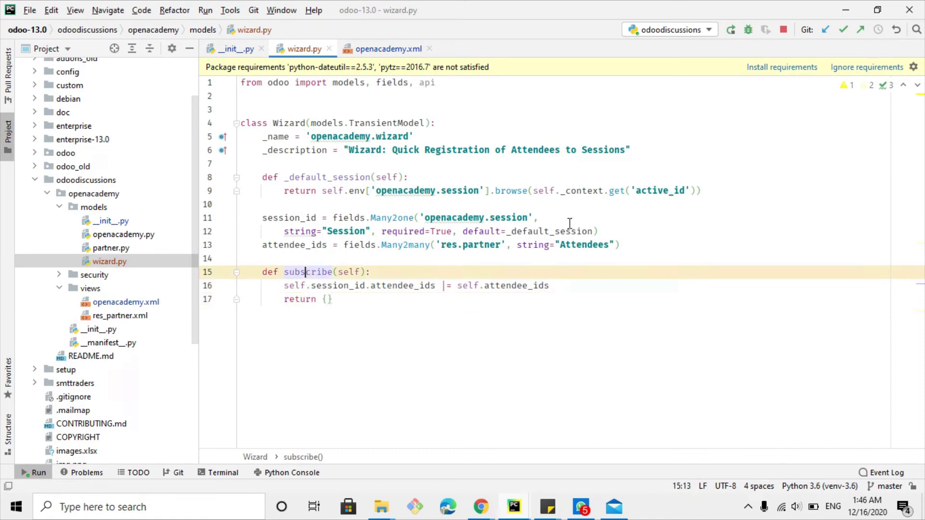
# - Stop and rerun the Odoo server to load the new wizard code
pyautogui.click(731, 29)
pyautogui.click(511, 269)
pyautogui.click(97, 195)
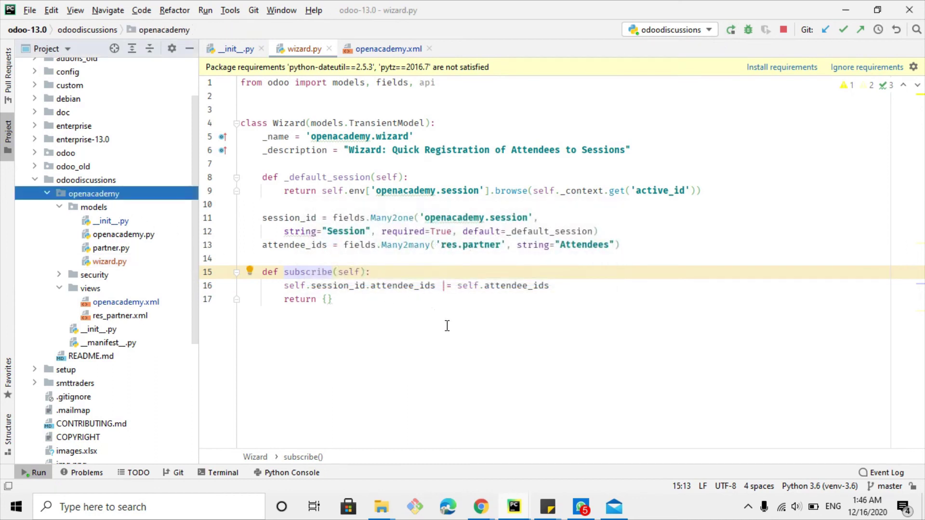
# - In the Sessions page, discard the stale Add Attendees form and confirm with Ok
pyautogui.moveTo(479, 510)
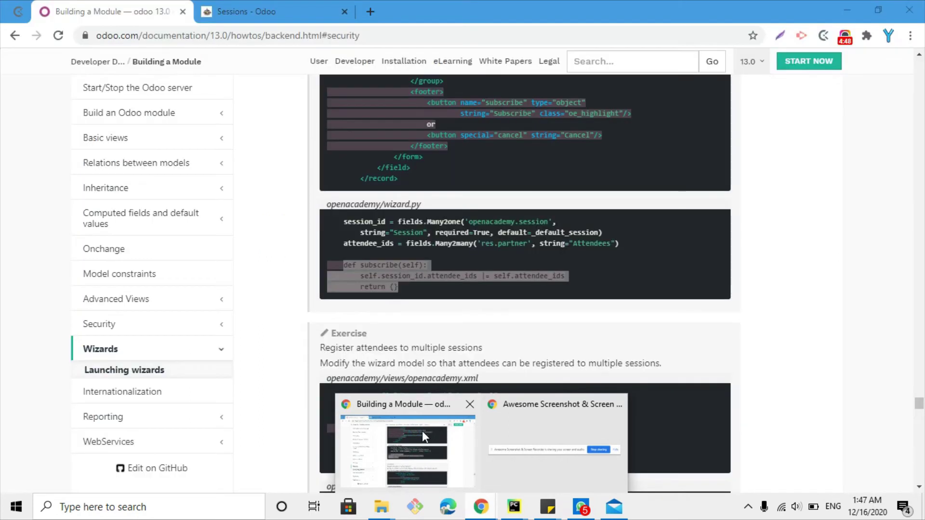
pyautogui.click(422, 431)
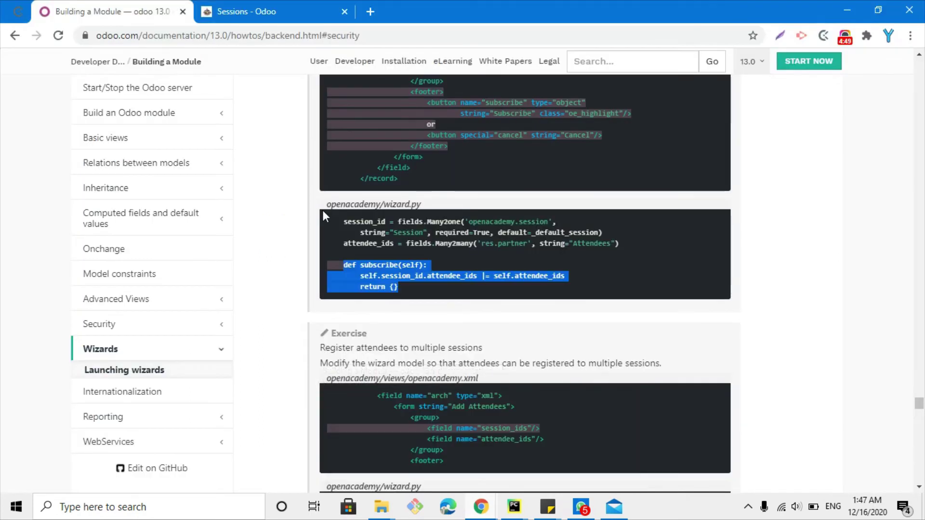
pyautogui.click(264, 1)
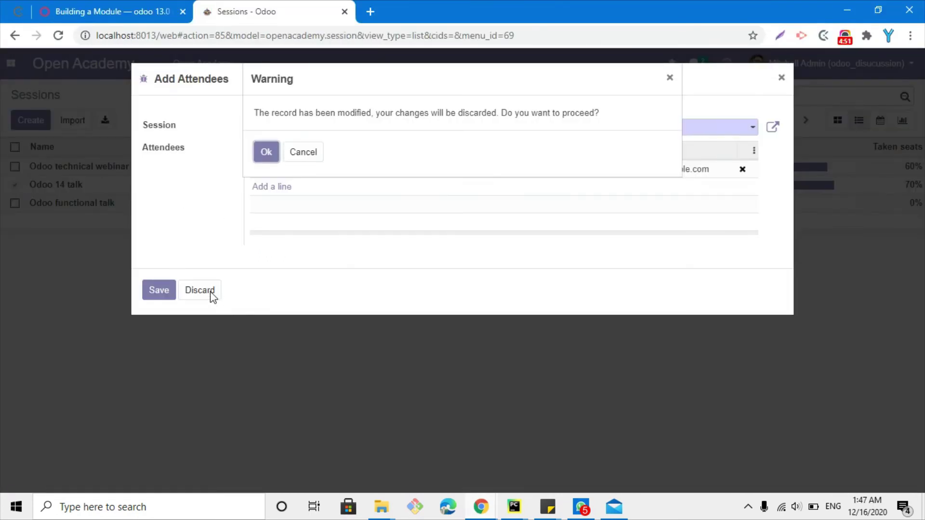
pyautogui.click(295, 152)
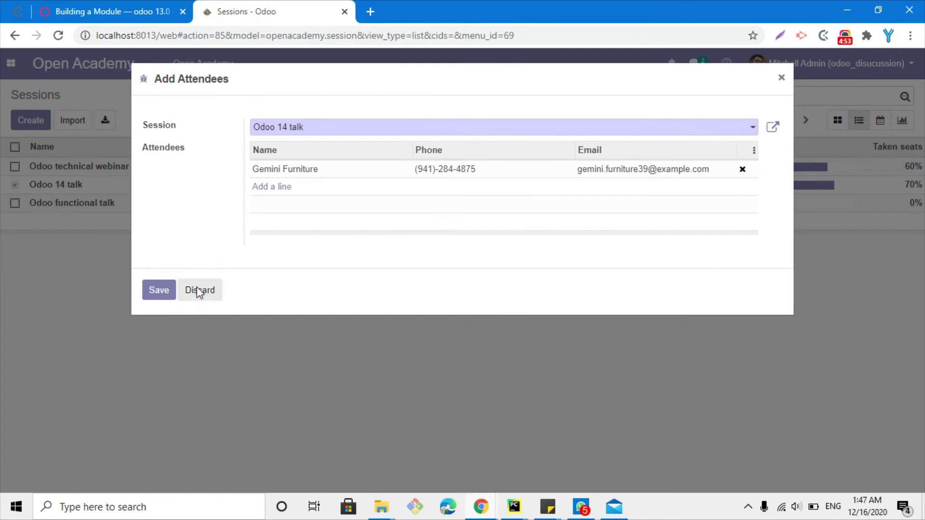
pyautogui.click(198, 292)
pyautogui.click(268, 152)
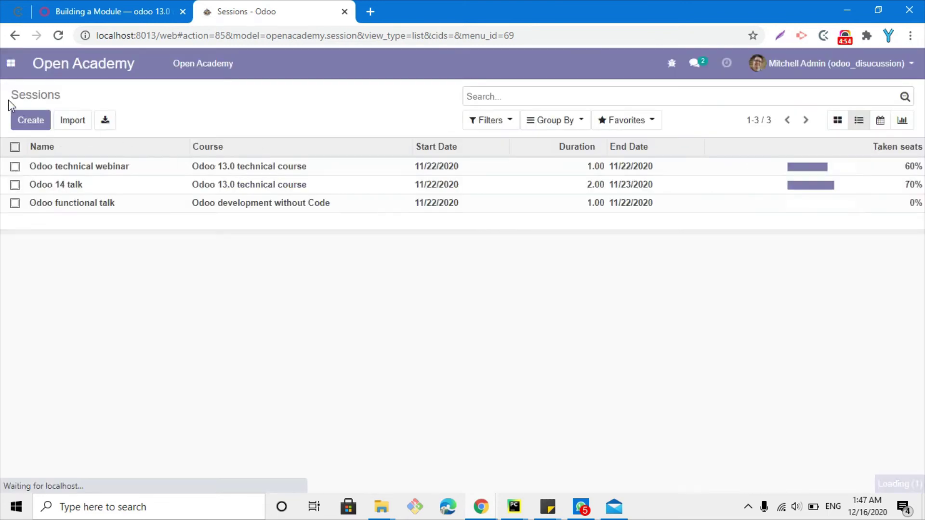
# - Upgrade the Open Academy module from its card menu on the Apps page
pyautogui.click(10, 63)
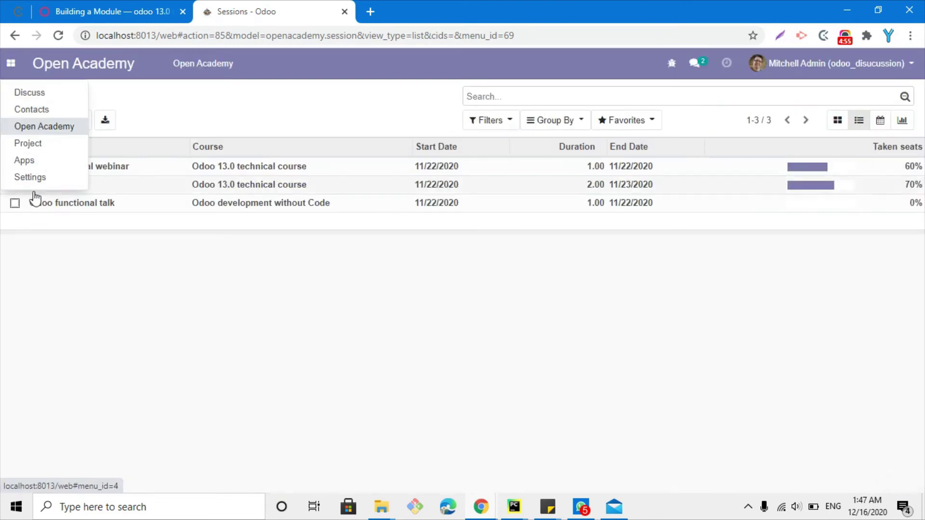
pyautogui.click(28, 160)
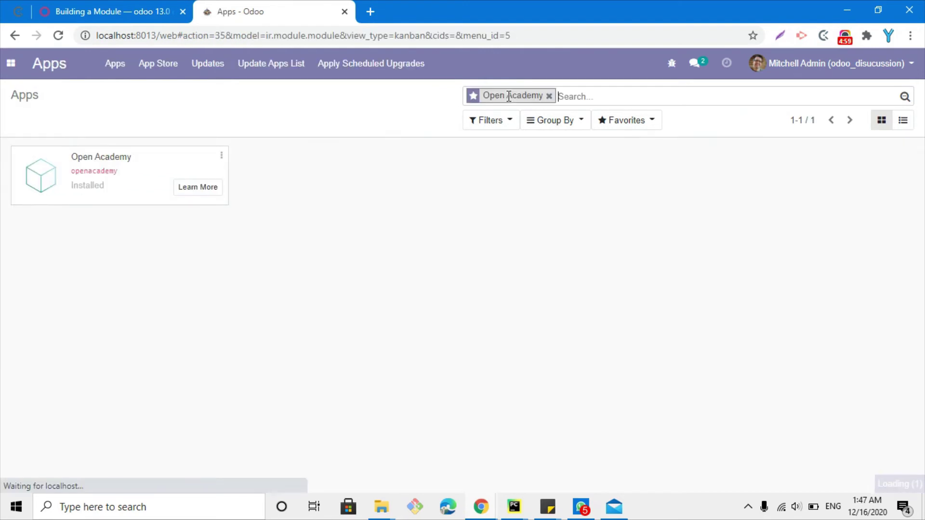
pyautogui.click(221, 154)
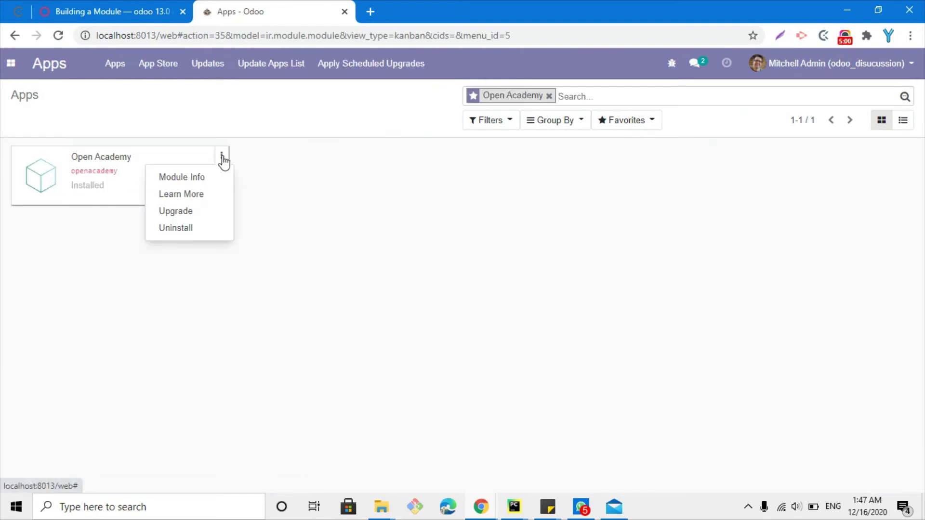
pyautogui.click(177, 210)
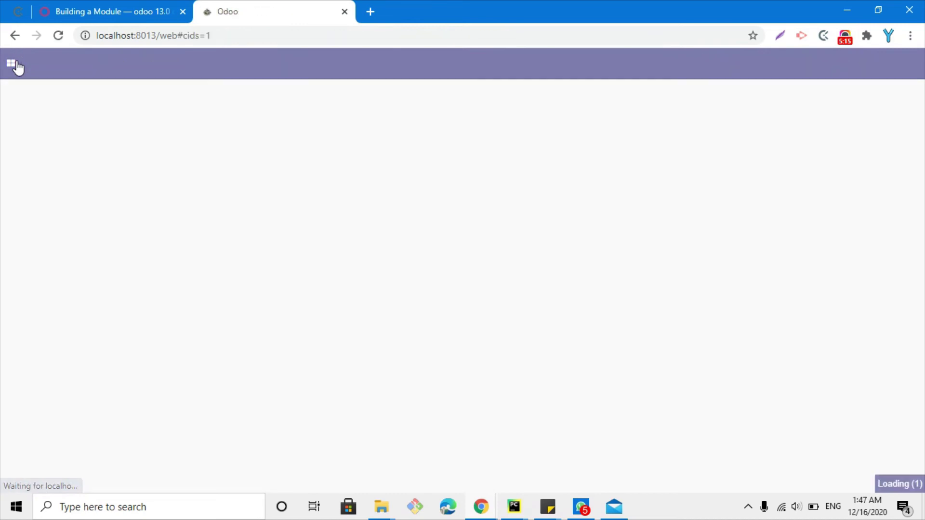
# - Go to Open Academy's Sessions and show them in list view
pyautogui.click(13, 64)
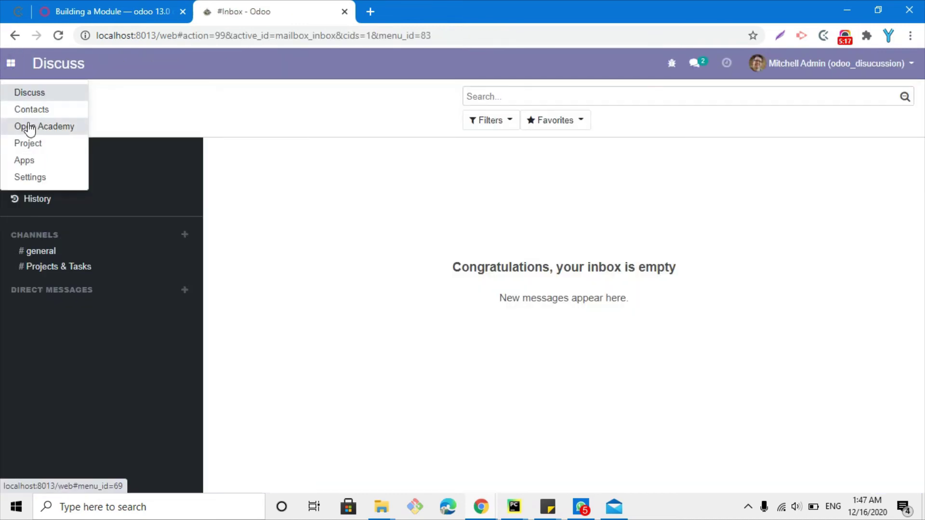
pyautogui.click(28, 127)
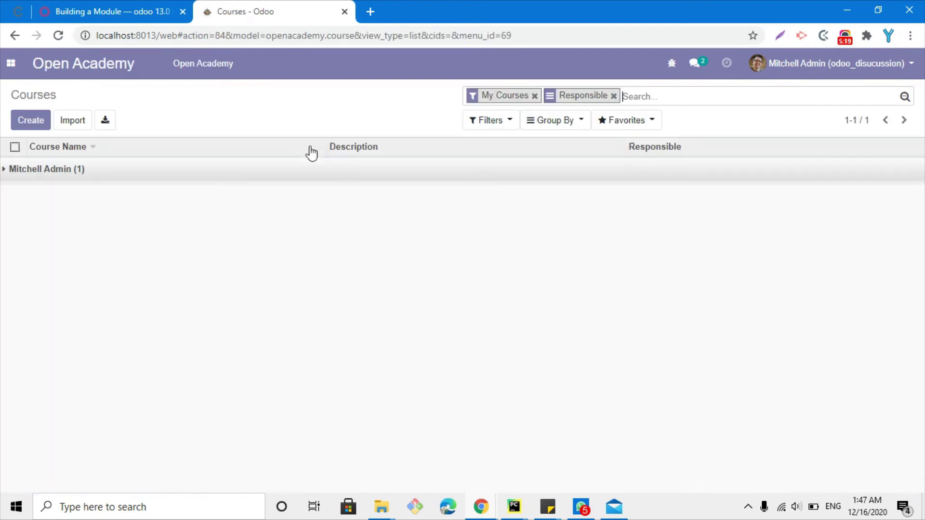
pyautogui.click(183, 80)
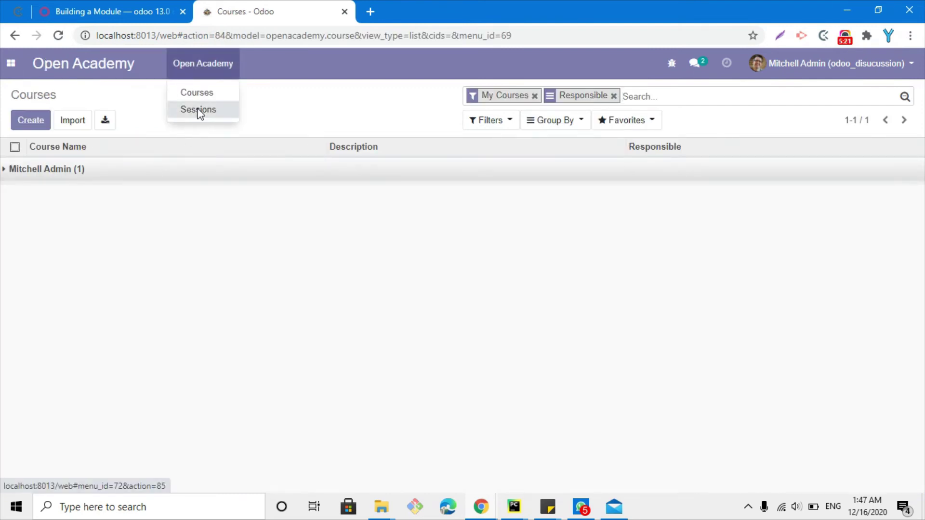
pyautogui.click(198, 109)
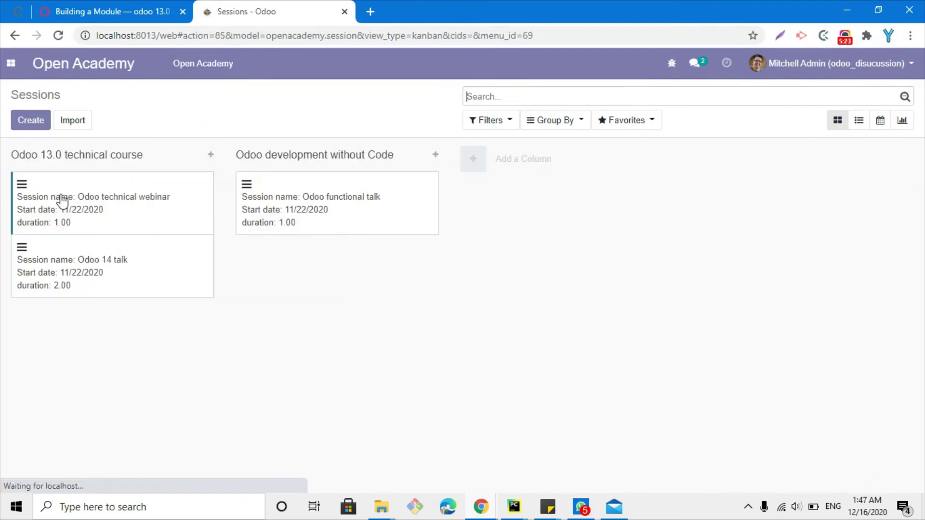
pyautogui.click(859, 120)
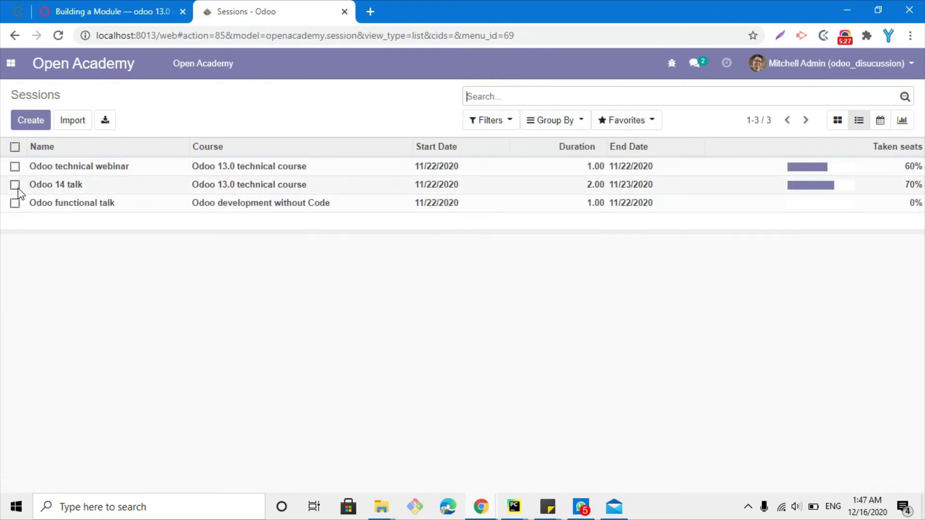
# - Look over the Odoo 14 talk session, then open the Odoo functional talk session
pyautogui.click(77, 186)
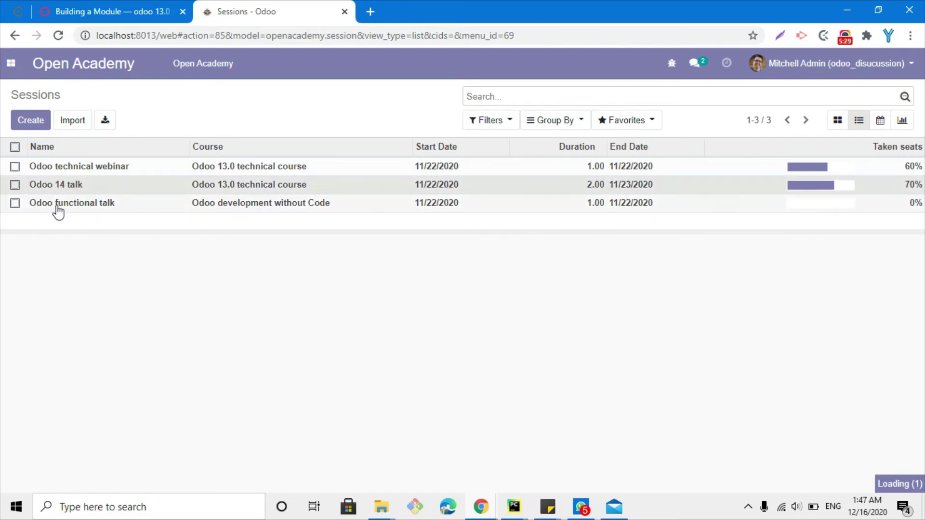
pyautogui.scroll(-2, 207, 277)
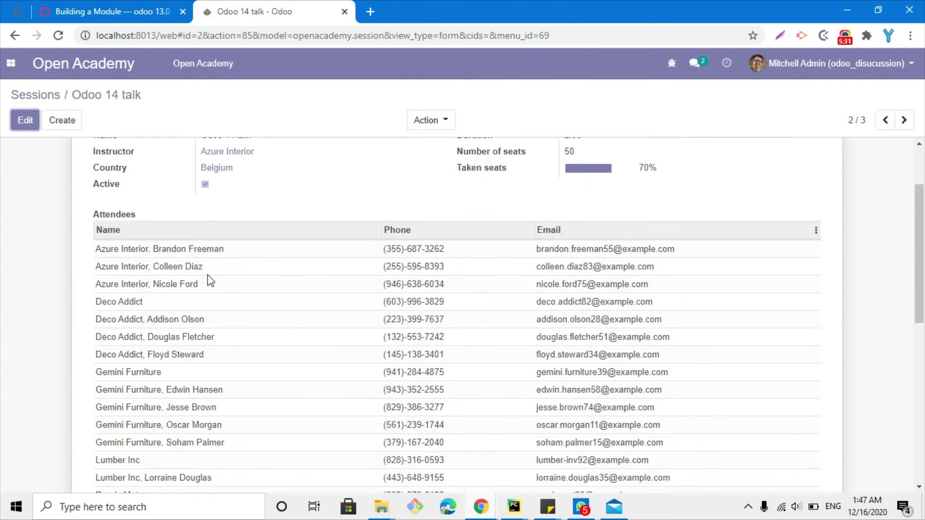
pyautogui.scroll(-3, 210, 281)
pyautogui.click(48, 96)
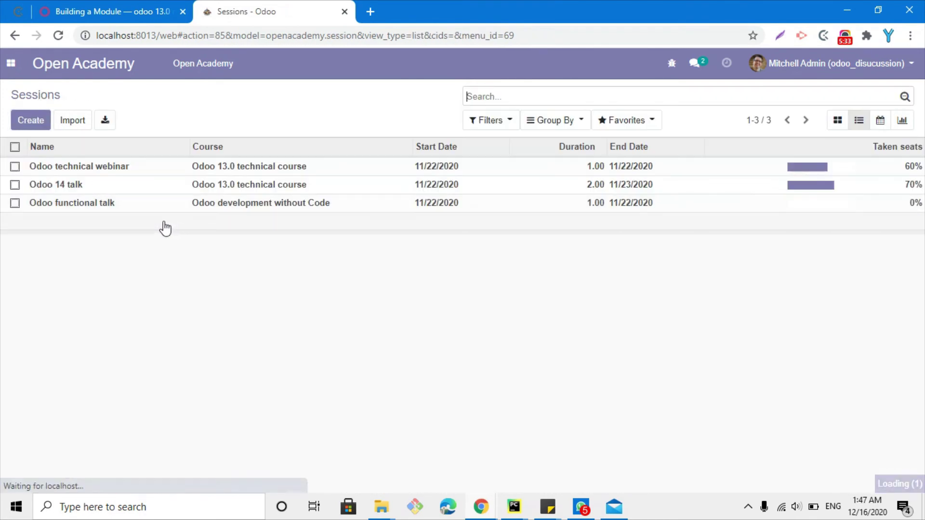
pyautogui.click(154, 205)
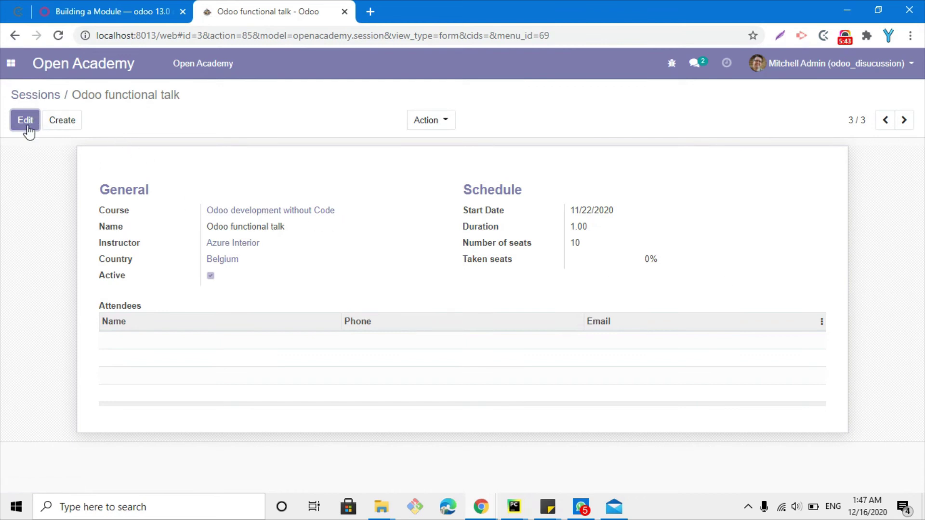
pyautogui.click(432, 123)
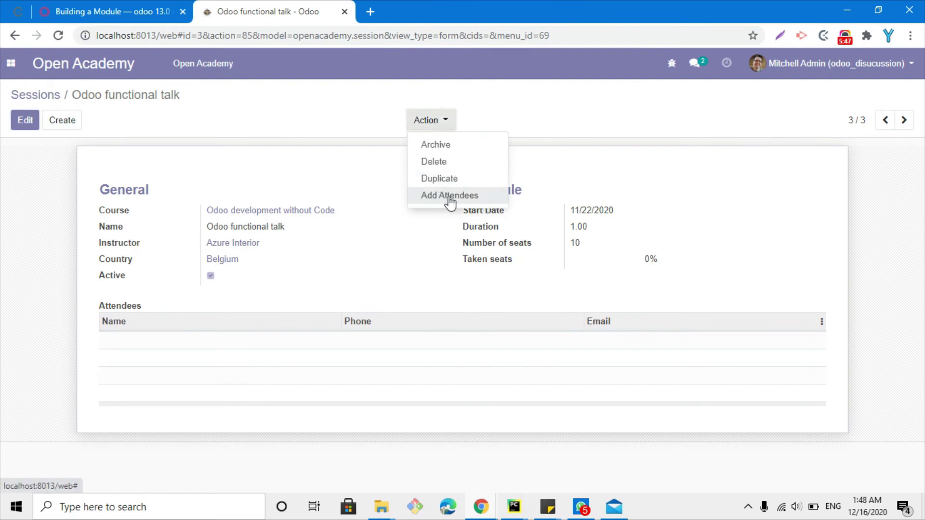
pyautogui.click(449, 196)
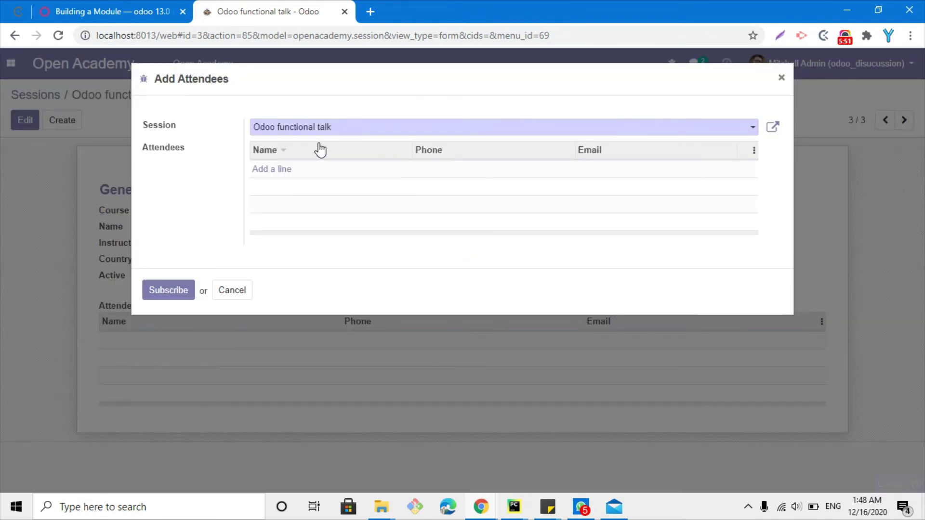
pyautogui.moveTo(336, 127); pyautogui.dragTo(262, 145)
pyautogui.click(211, 150)
pyautogui.click(273, 173)
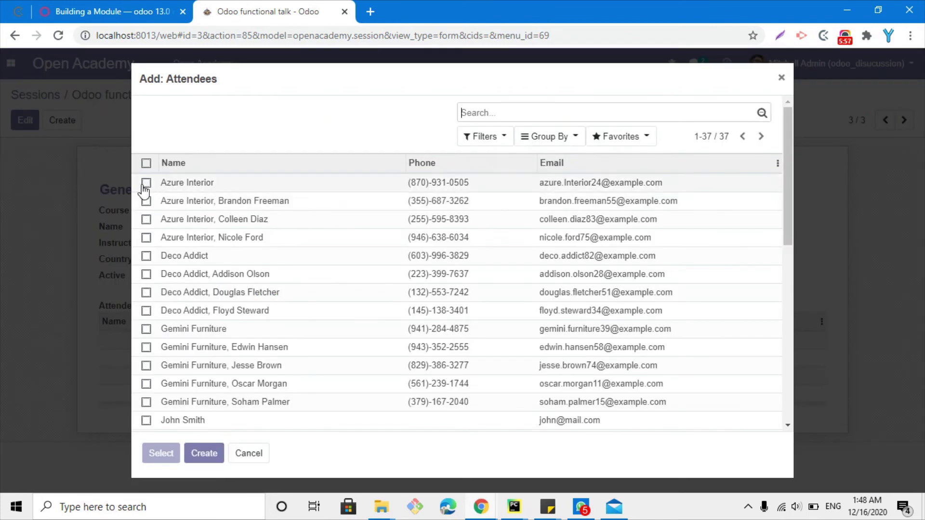
pyautogui.click(146, 183)
pyautogui.click(146, 201)
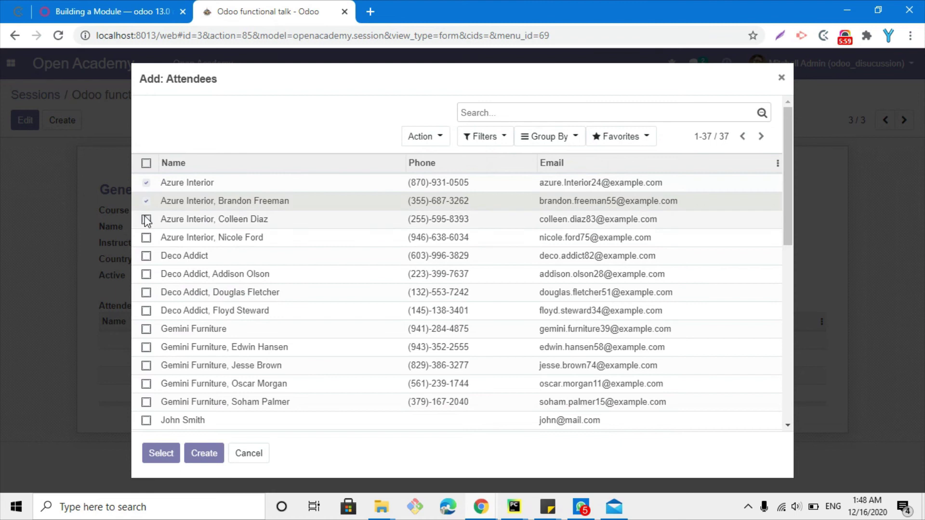
pyautogui.click(146, 219)
pyautogui.click(146, 256)
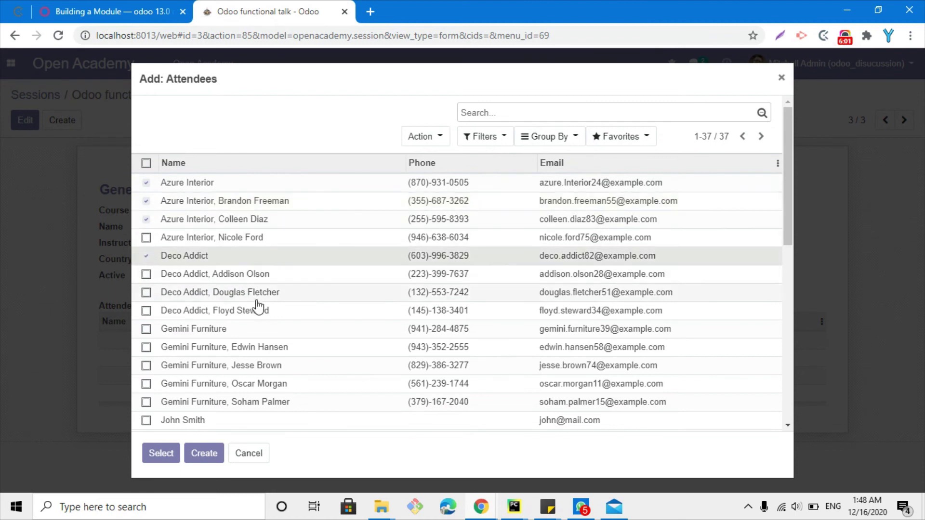
pyautogui.click(160, 453)
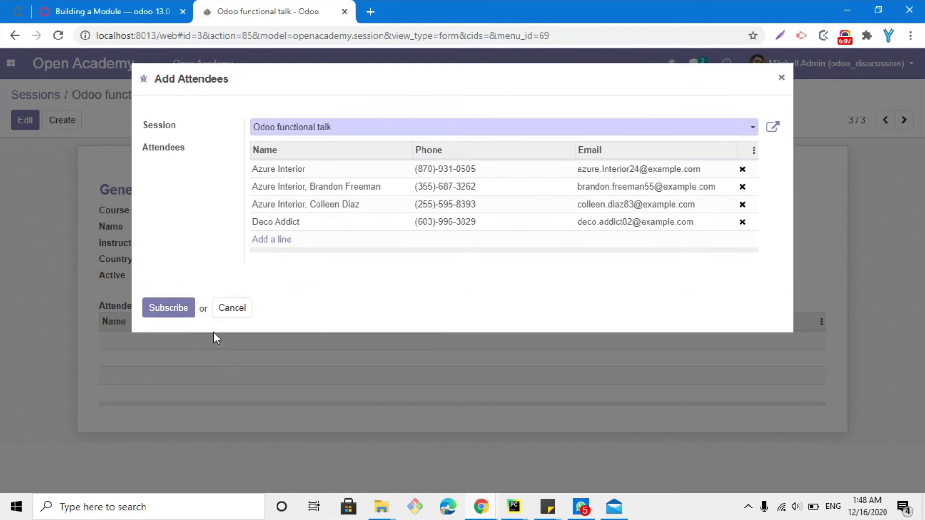
pyautogui.click(175, 307)
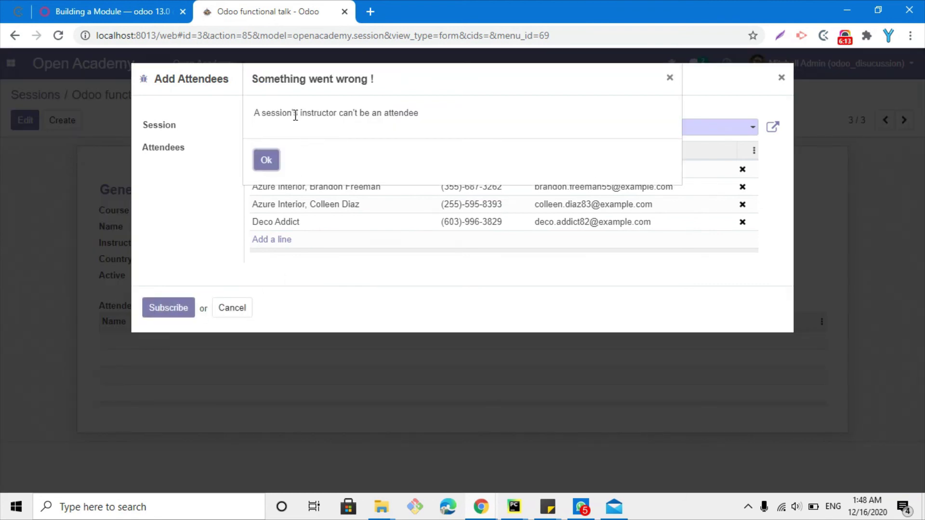
pyautogui.moveTo(295, 115); pyautogui.dragTo(413, 123)
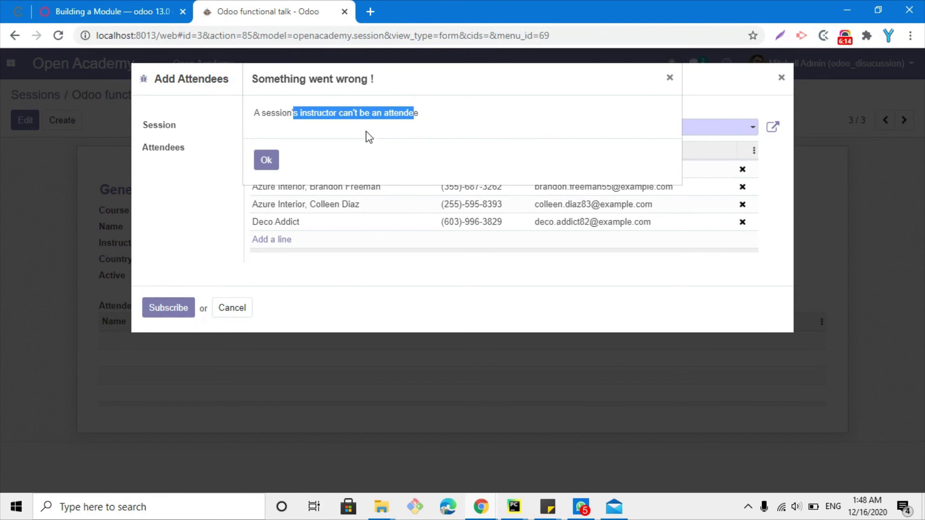
pyautogui.click(268, 160)
pyautogui.click(241, 309)
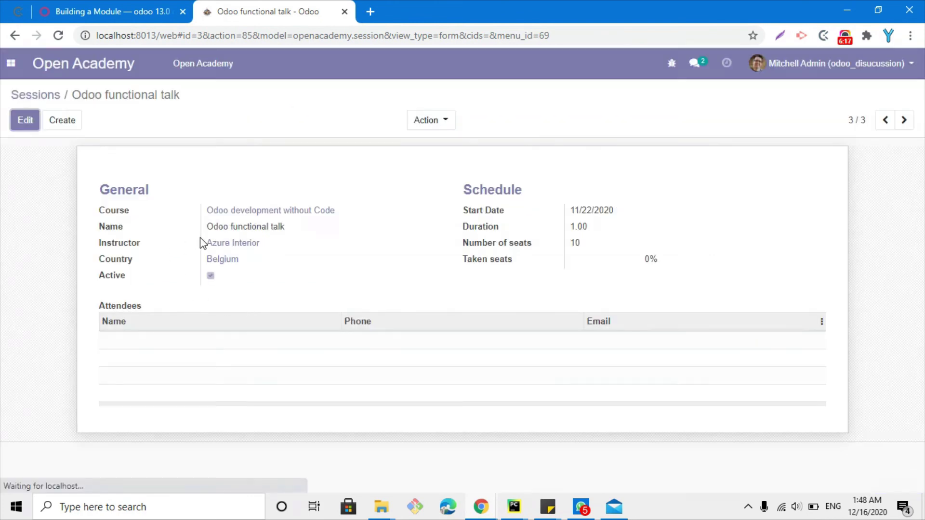
# - Note the session's instructor, Azure Interior, and launch the Add Attendees wizard from Action
pyautogui.moveTo(260, 242); pyautogui.dragTo(205, 249)
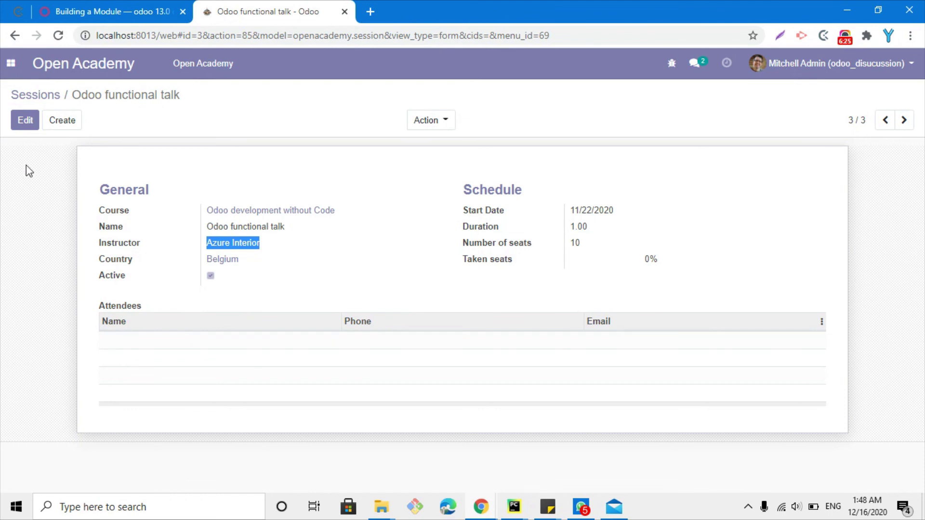
pyautogui.click(431, 131)
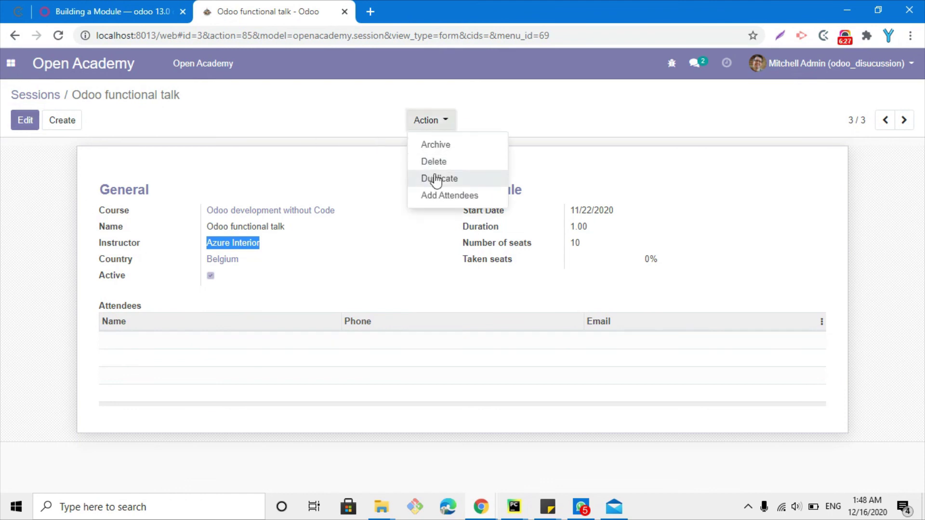
pyautogui.click(439, 195)
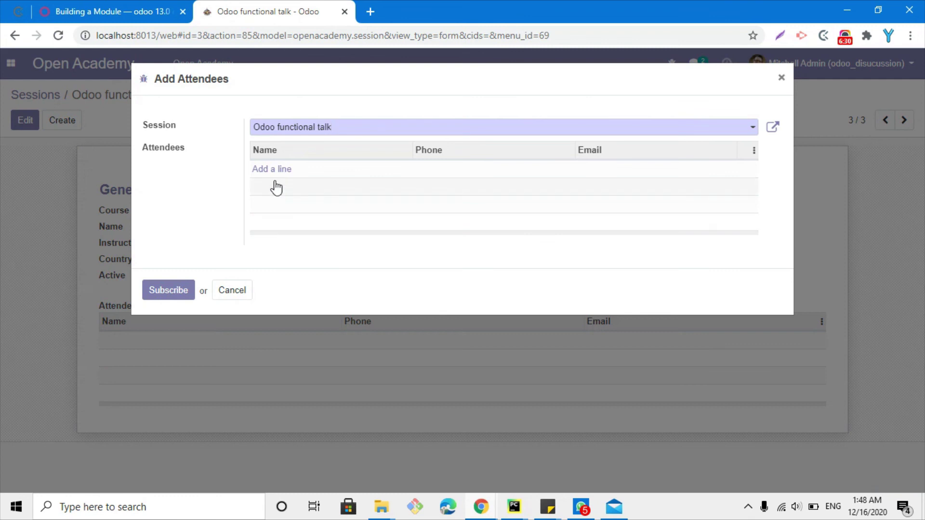
# - Subscribe three Azure Interior contacts and Deco Addict to Odoo functional talk
pyautogui.click(279, 170)
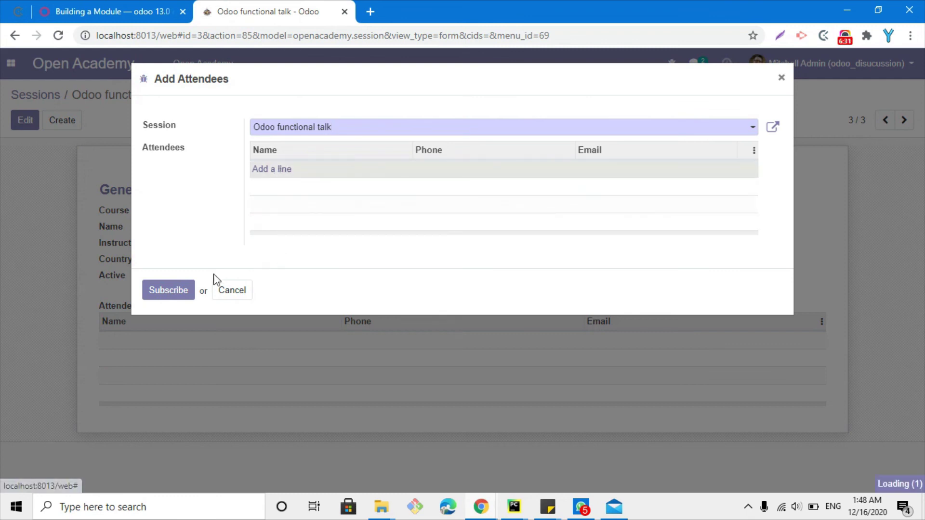
pyautogui.click(146, 201)
pyautogui.click(146, 219)
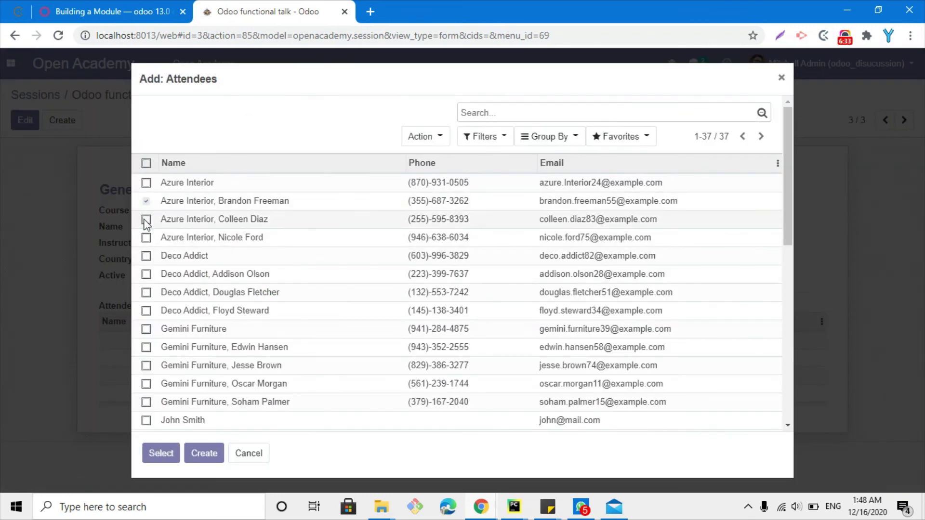
pyautogui.click(146, 237)
pyautogui.click(146, 256)
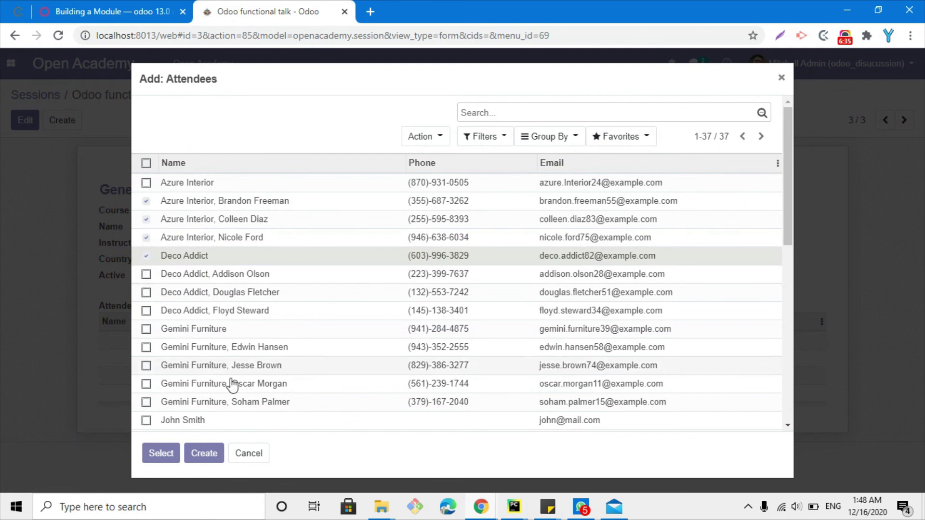
pyautogui.click(163, 452)
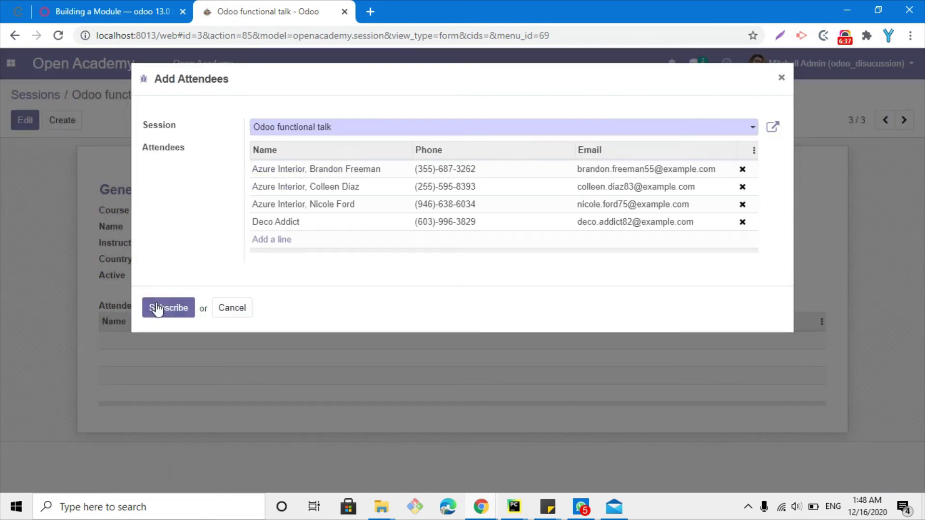
pyautogui.click(159, 307)
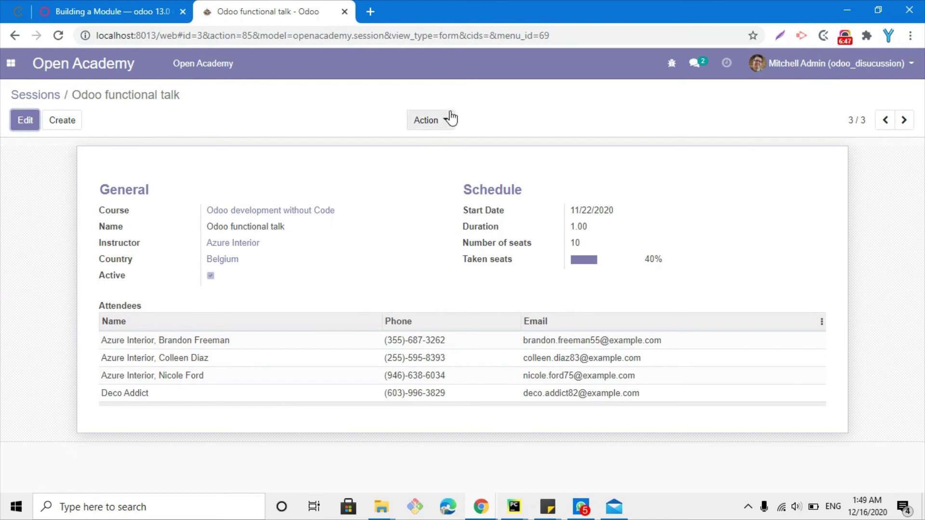
# - Return to the Building a Module docs at the Register attendees exercise's subscribe code
pyautogui.click(106, 6)
pyautogui.scroll(3, 415, 318)
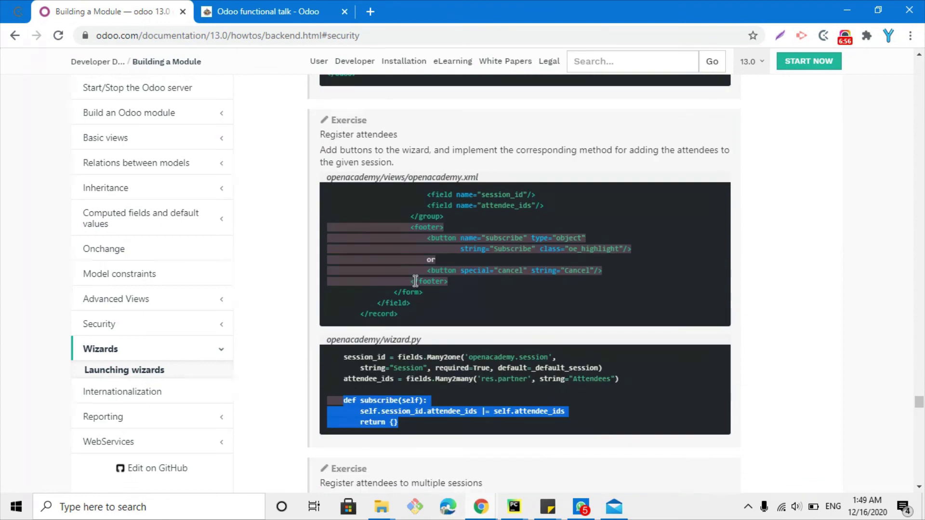